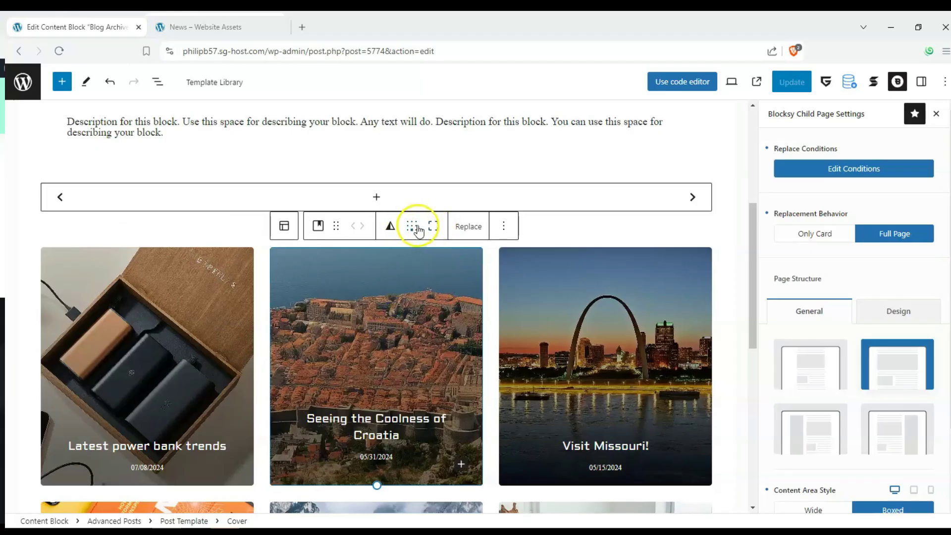
Select the existing Post Template block and view its block settings.
left_click(255, 263)
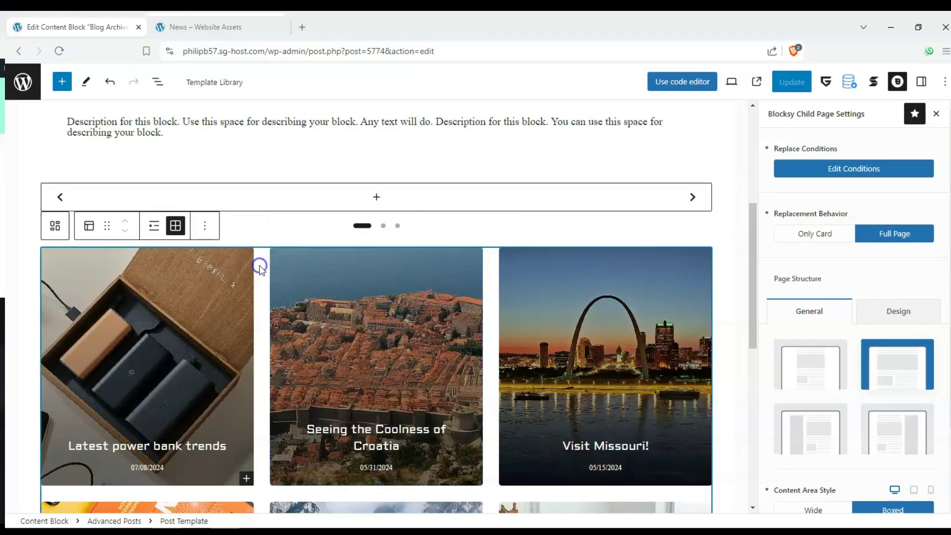
left_click(923, 84)
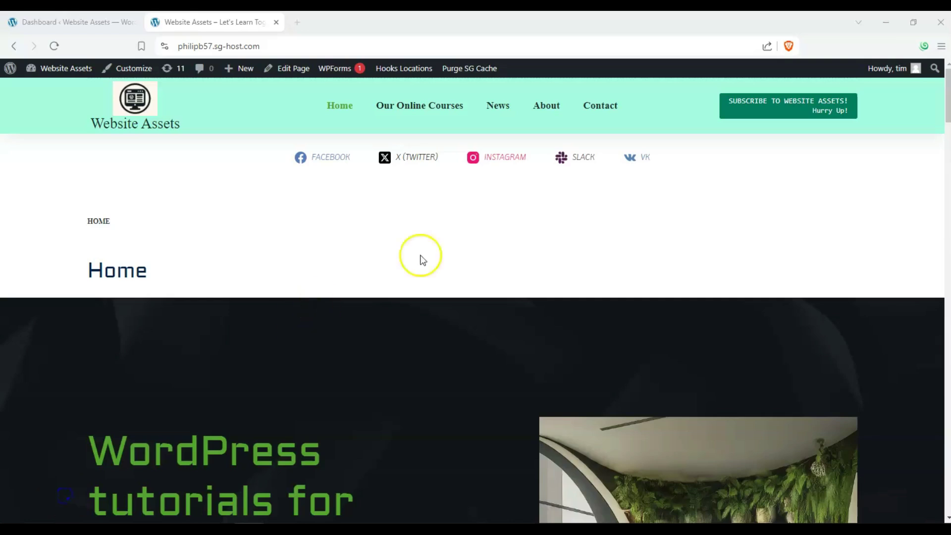
Open the live News archive and scroll its single-column post list, dismissing the subscribe popup.
left_click(509, 112)
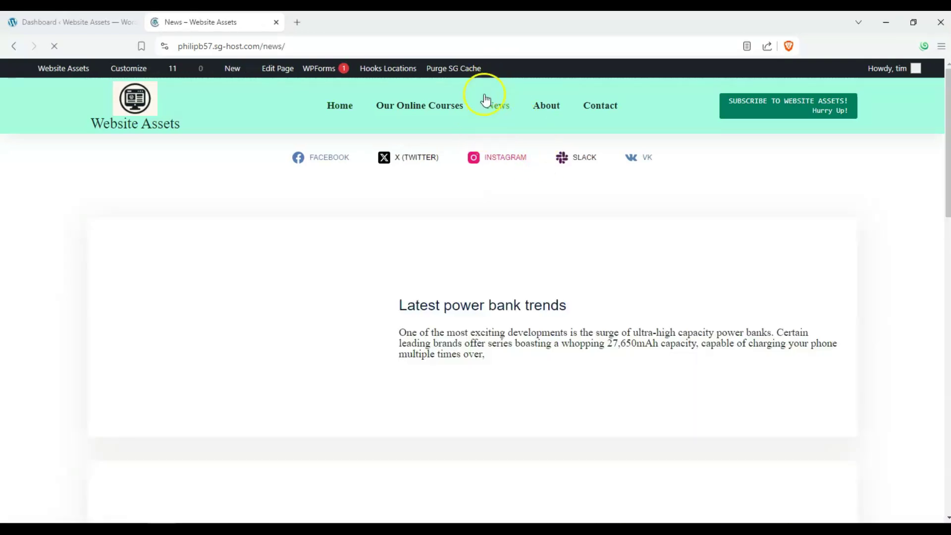
scroll(99, 223, "down", 3)
scroll(282, 219, "down", 14)
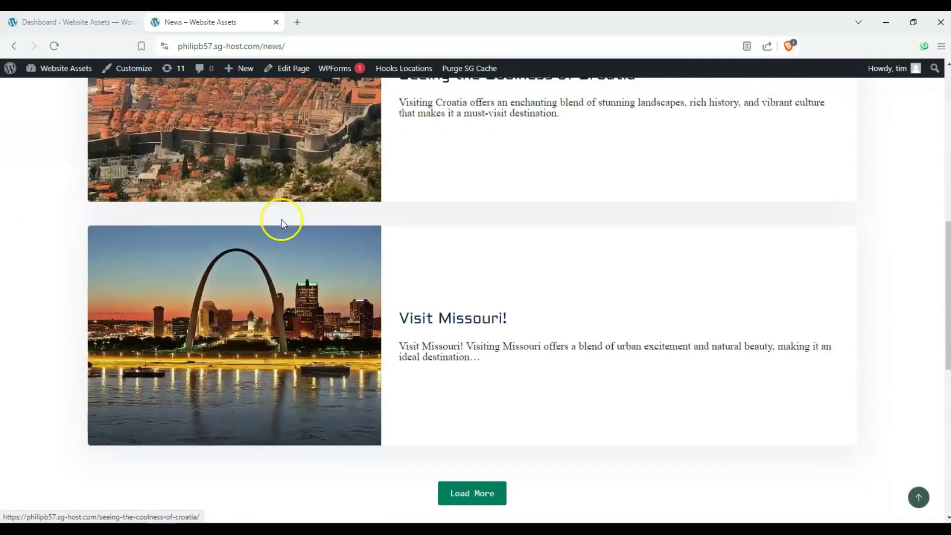
scroll(260, 231, "up", 8)
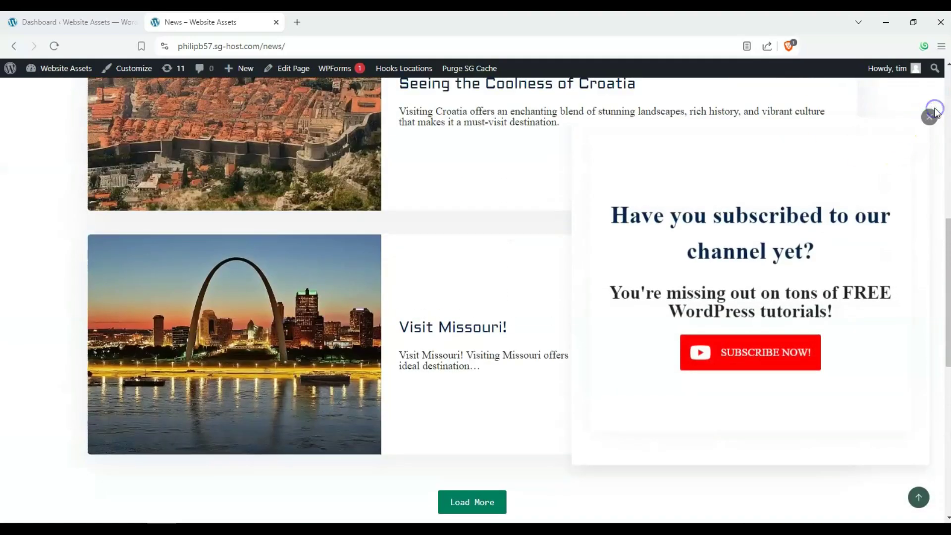
left_click(935, 111)
scroll(397, 282, "up", 7)
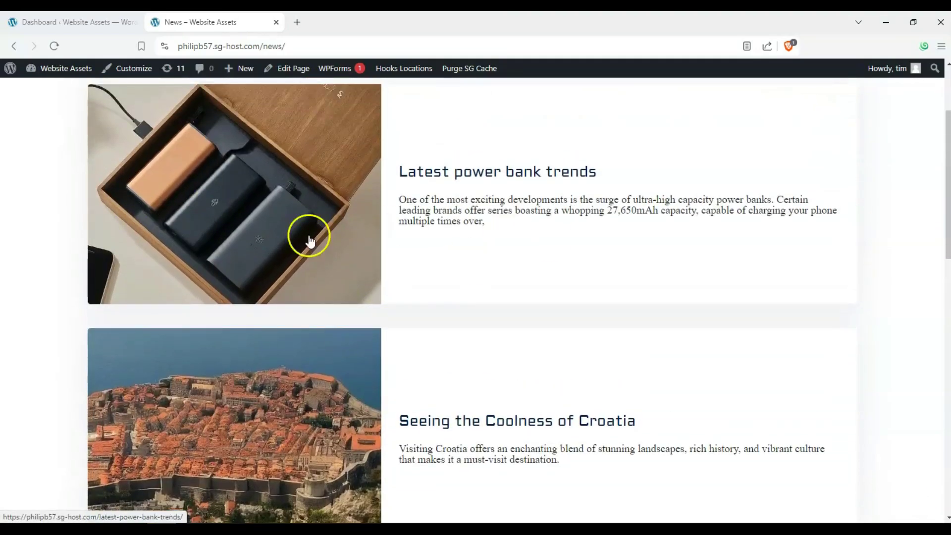
scroll(393, 248, "down", 6)
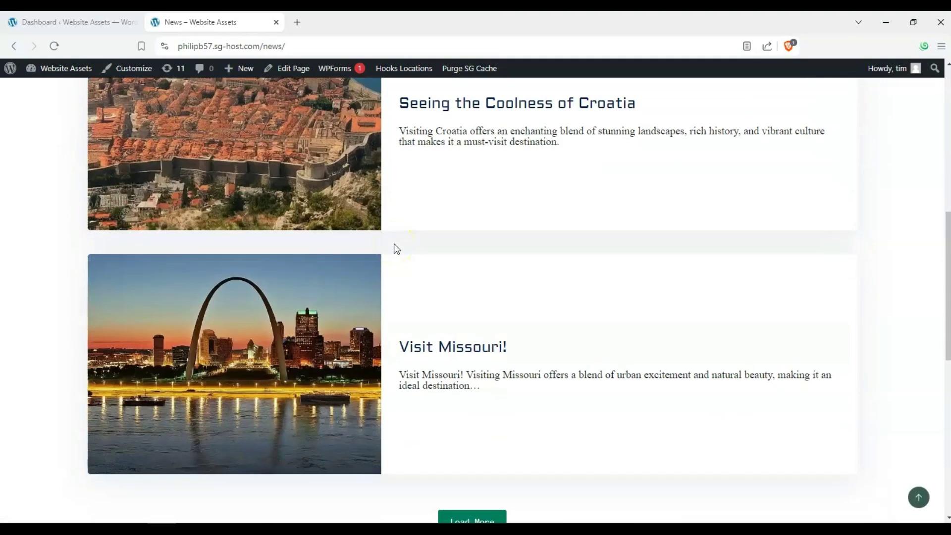
scroll(370, 310, "up", 2)
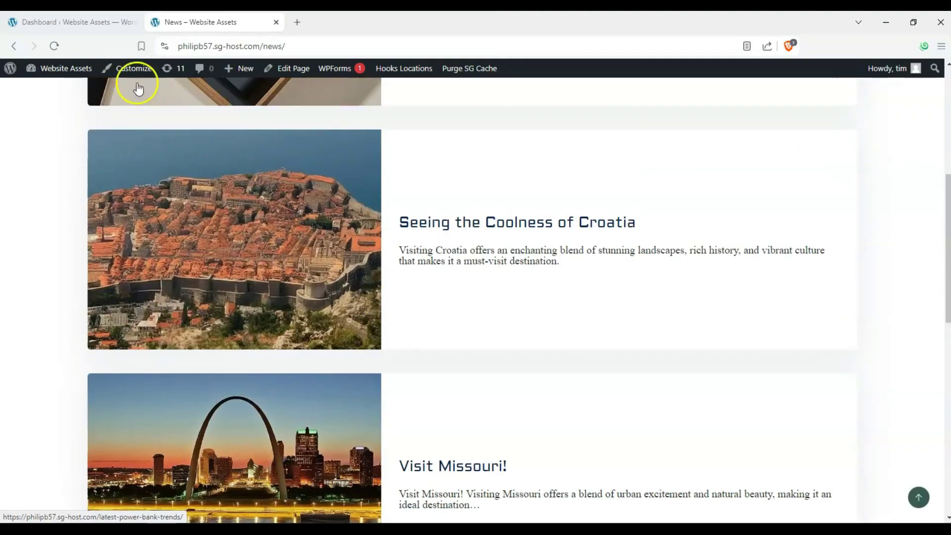
scroll(56, 248, "up", 7)
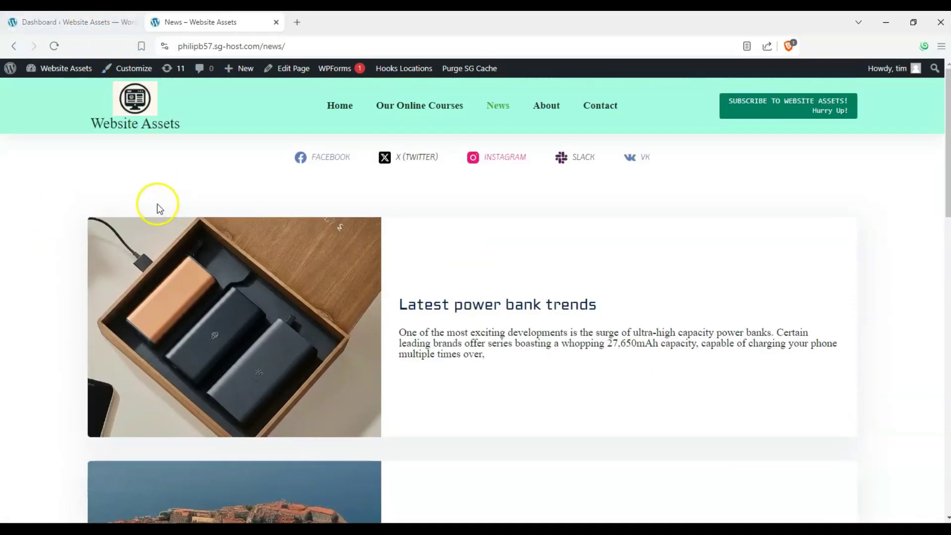
From the dashboard, go to Blocksy > Content Blocks and start a new content block.
left_click(90, 28)
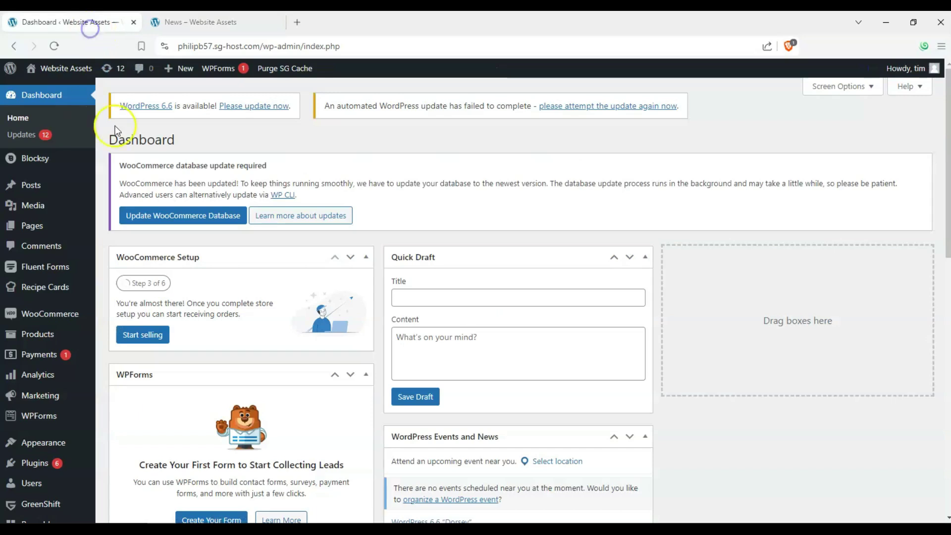
mouse_move(38, 159)
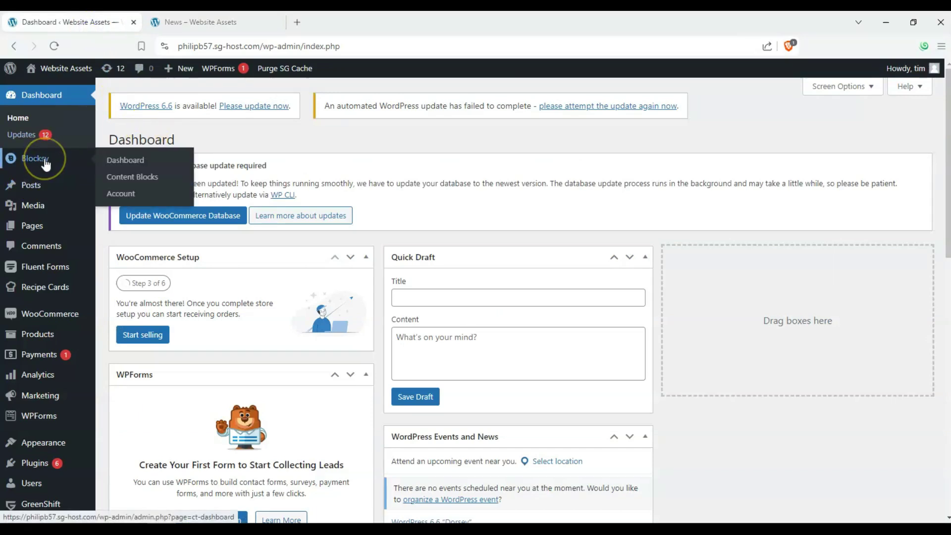
left_click(124, 181)
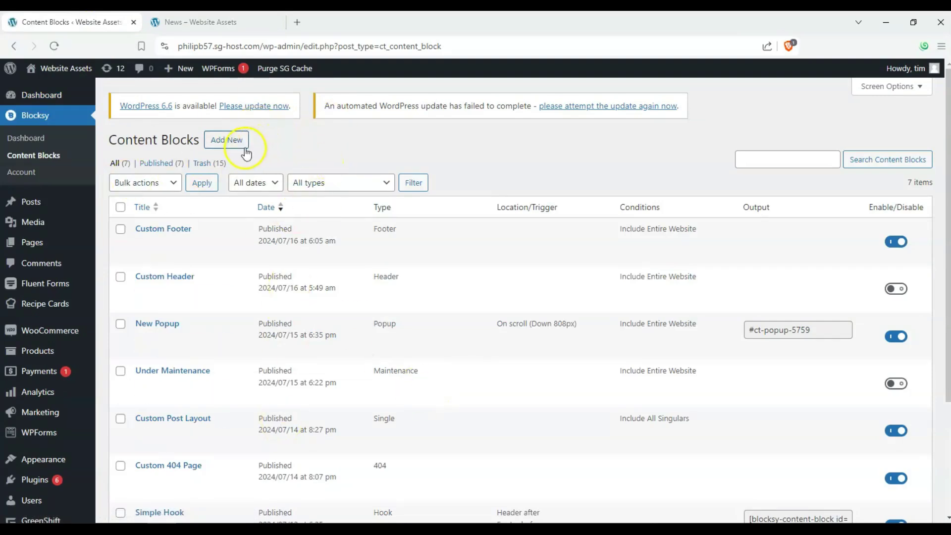
left_click(233, 139)
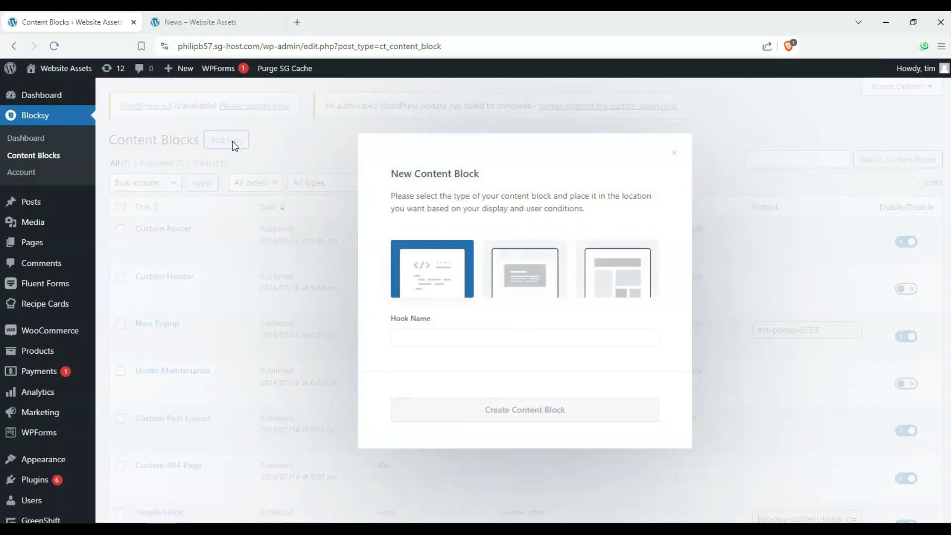
Create a Custom Template content block of type Archive Template named 'Blog Archive Template'.
left_click(622, 285)
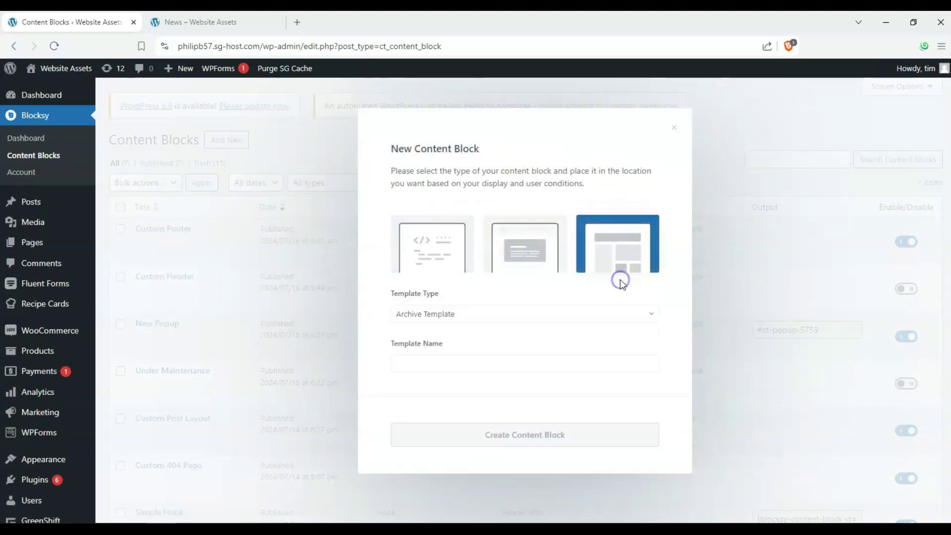
left_click(489, 314)
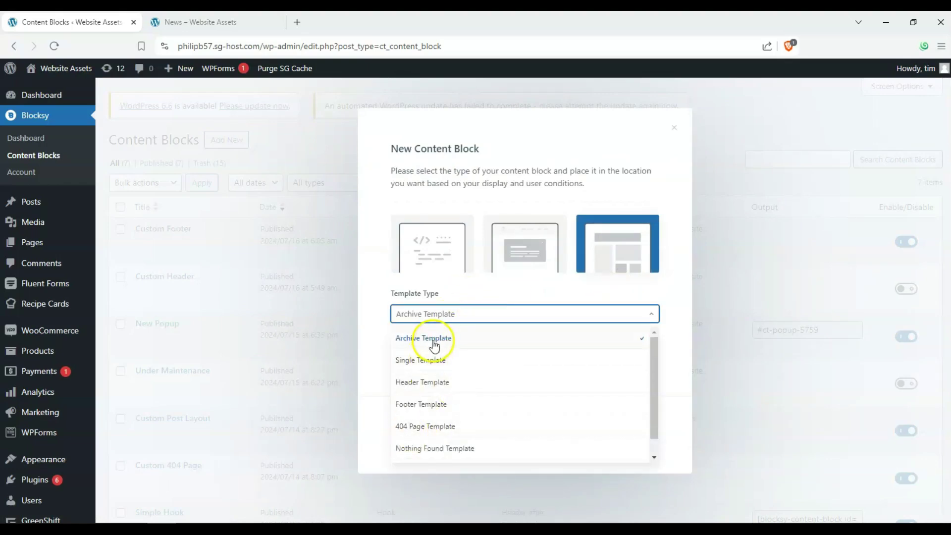
left_click(433, 339)
left_click(434, 357)
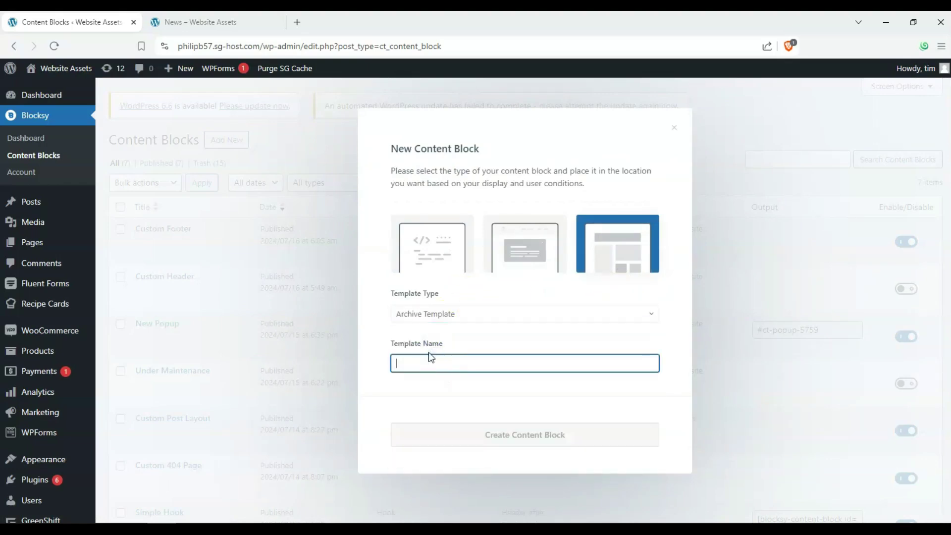
type("B")
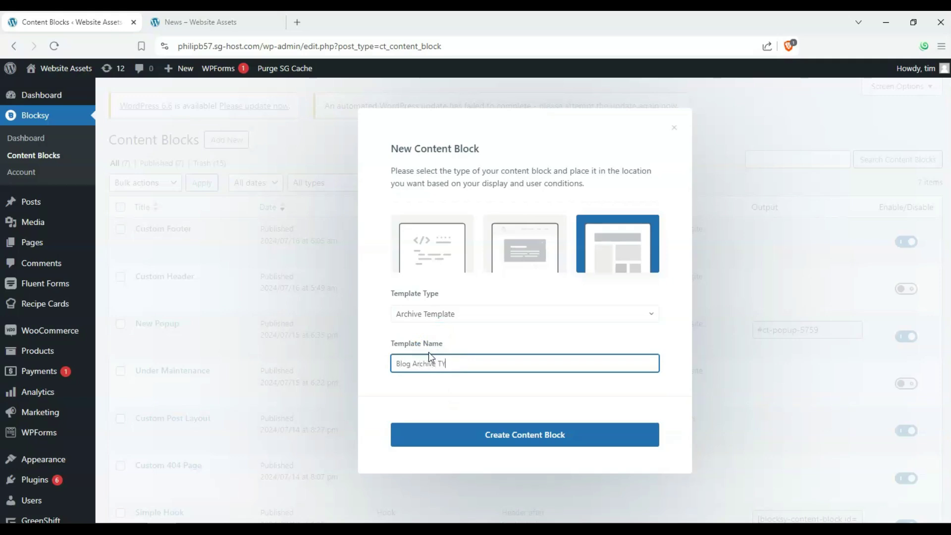
type("log Archive Template")
left_click(384, 367)
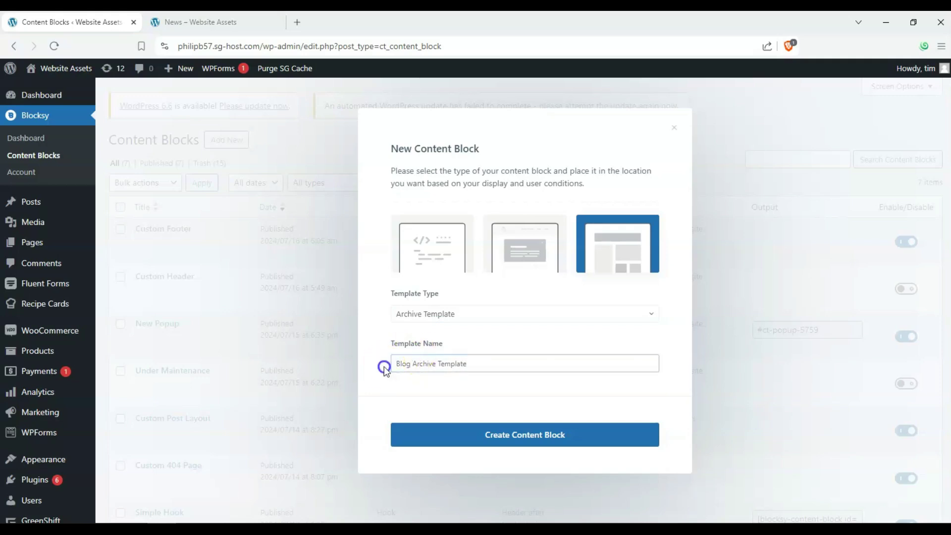
left_click(513, 431)
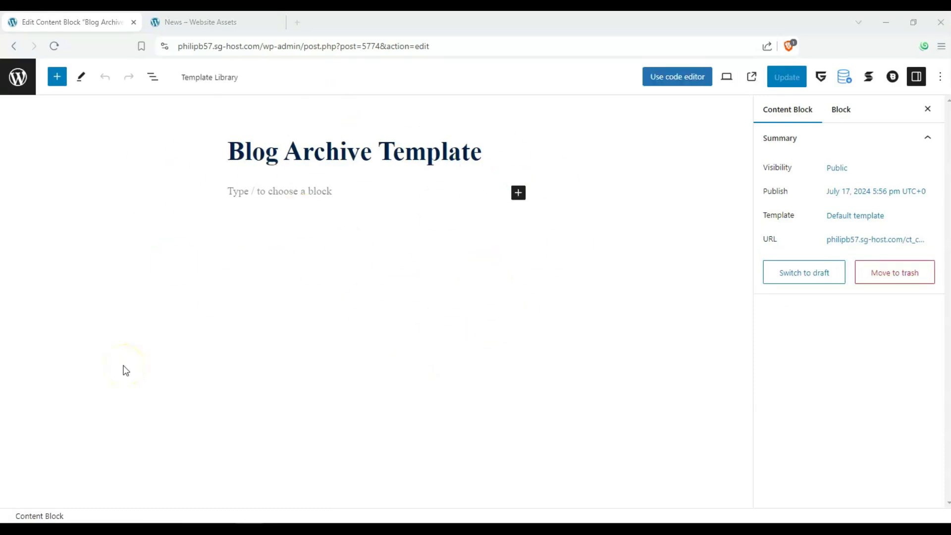
Glance at the block inserter without adding anything, then show Blocksy's Child Page Settings.
left_click(56, 85)
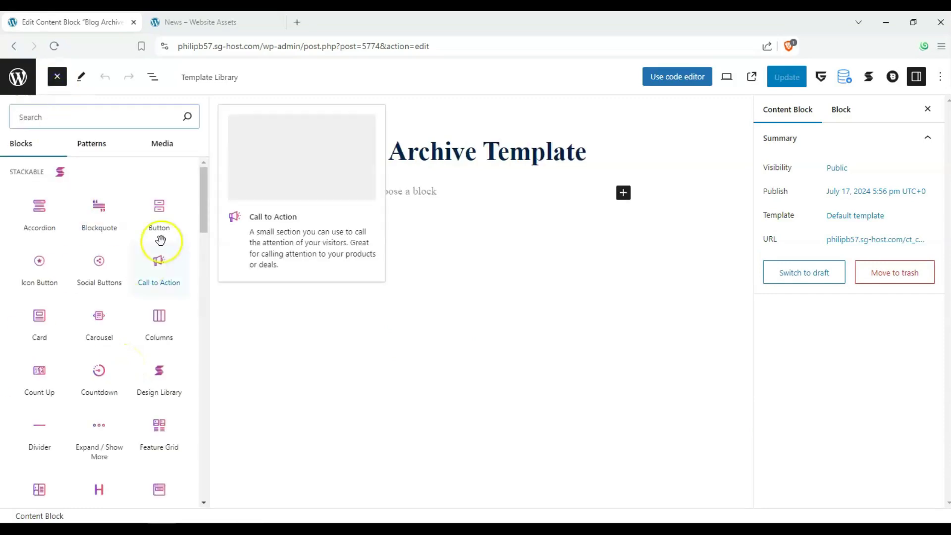
key("Escape")
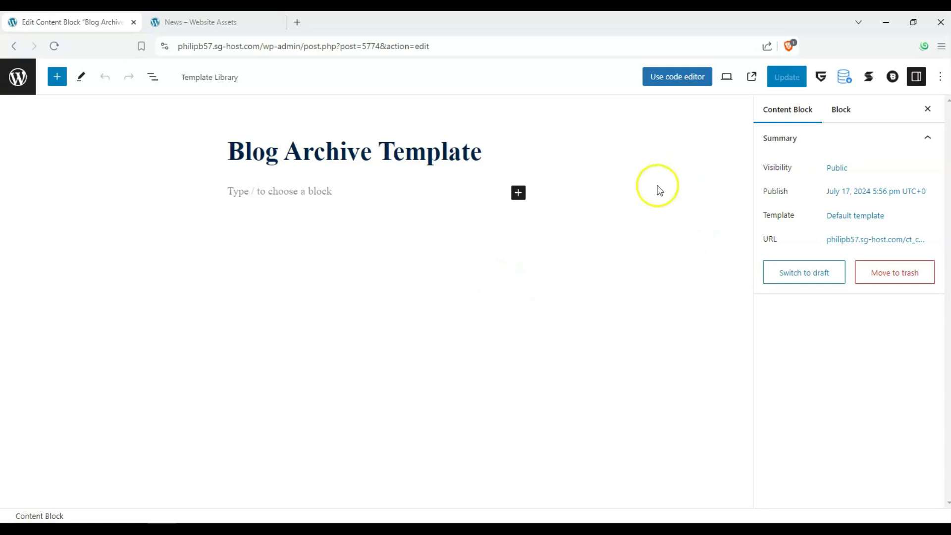
left_click(894, 80)
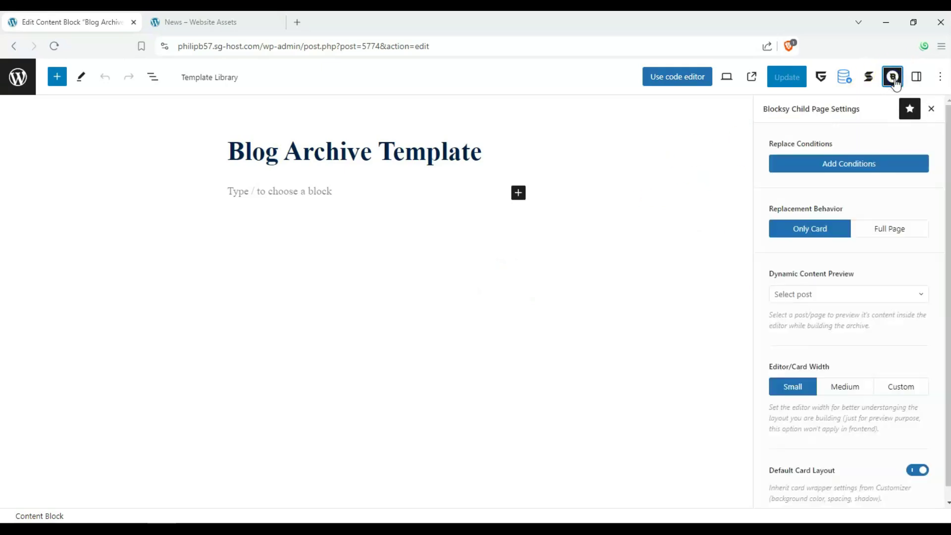
Add a new display condition and browse the available archive locations in Template Replace Conditions.
left_click(875, 163)
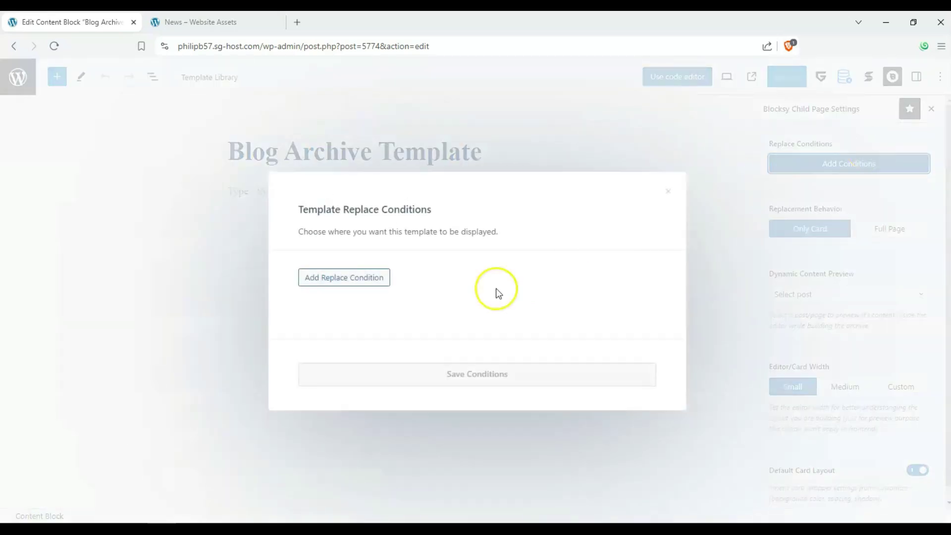
left_click(365, 279)
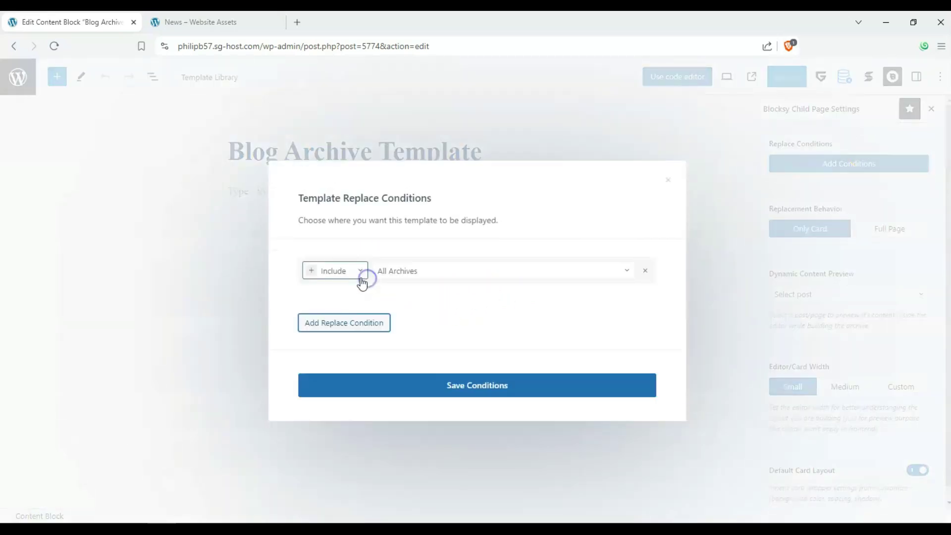
left_click(421, 279)
left_click(429, 341)
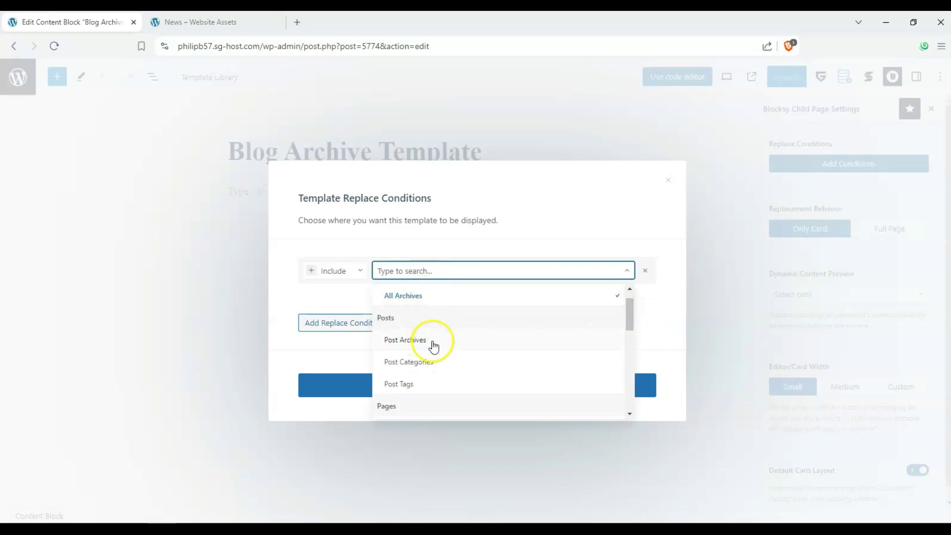
scroll(432, 350, "down", 3)
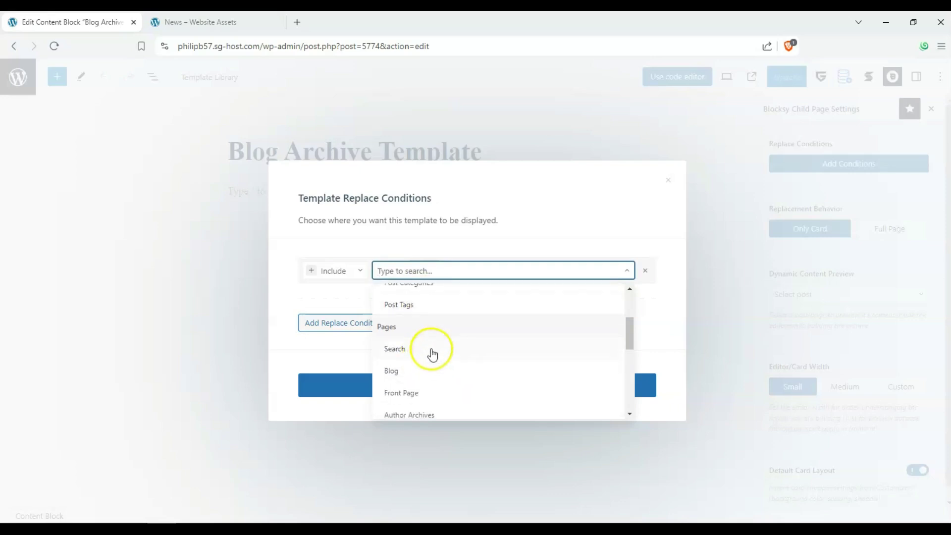
scroll(432, 349, "down", 5)
scroll(431, 332, "up", 10)
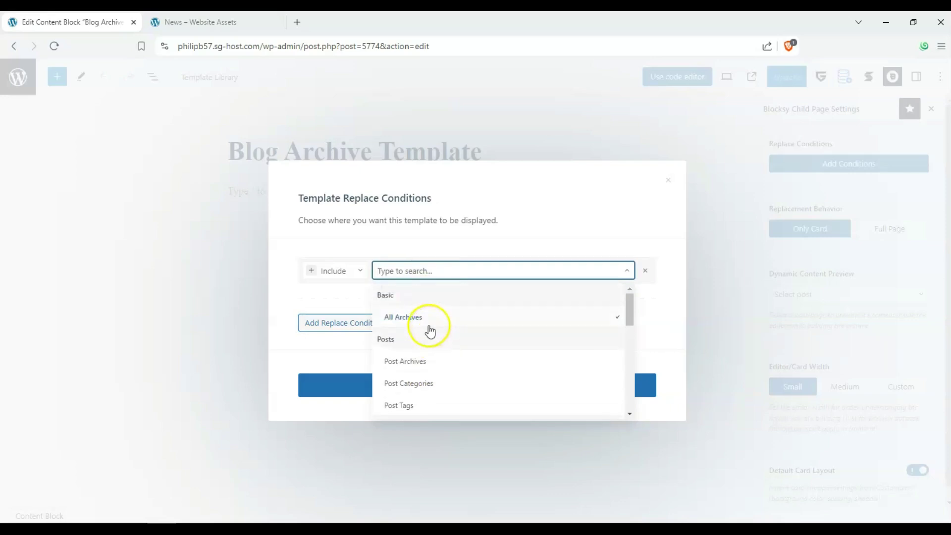
scroll(429, 331, "down", 10)
scroll(431, 347, "up", 2)
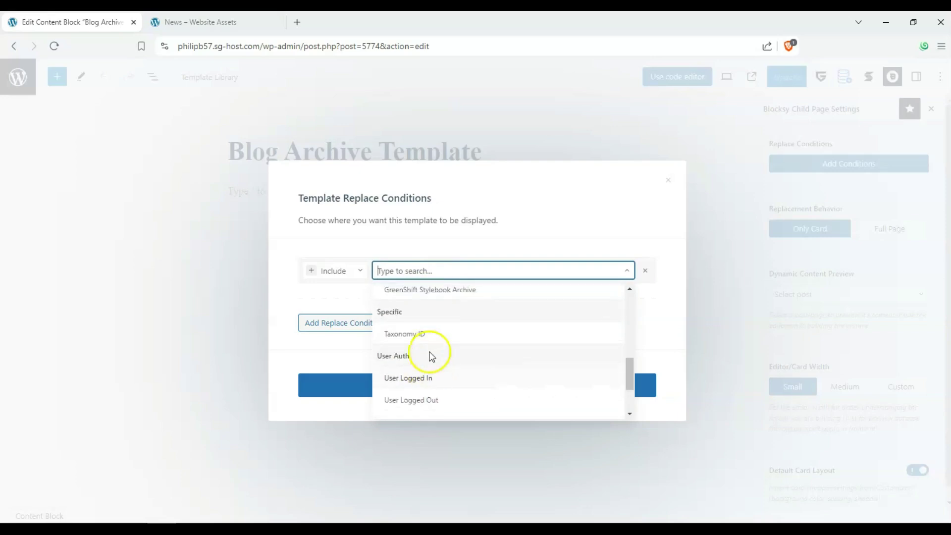
scroll(430, 353, "down", 3)
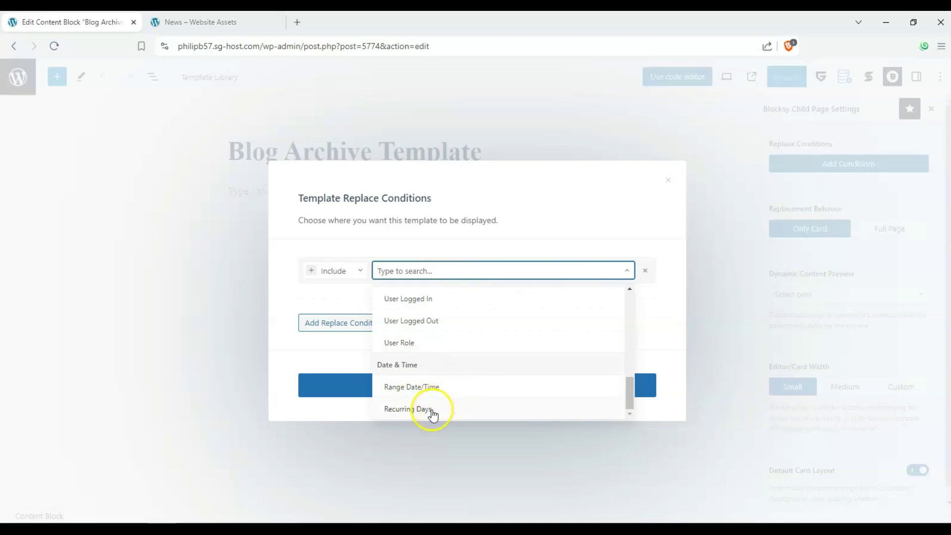
scroll(440, 403, "up", 15)
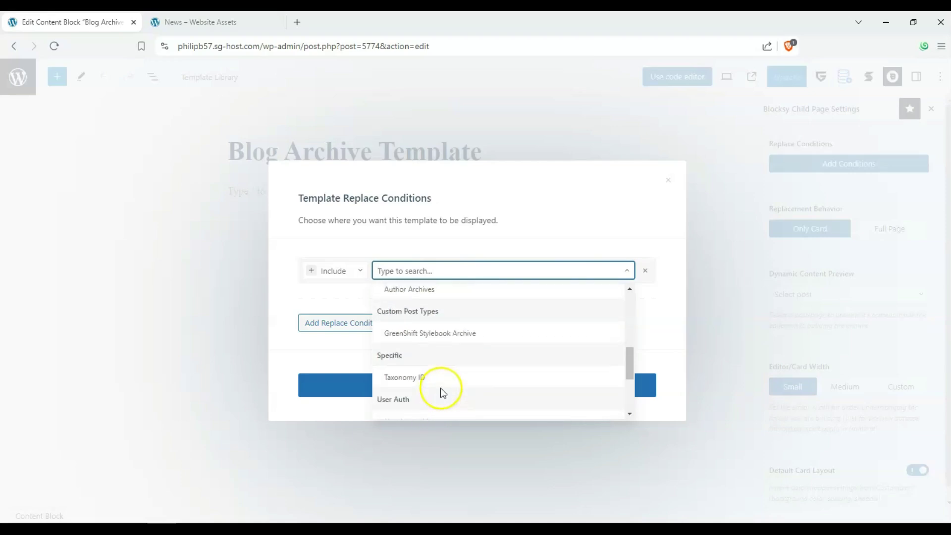
scroll(447, 331, "down", 1)
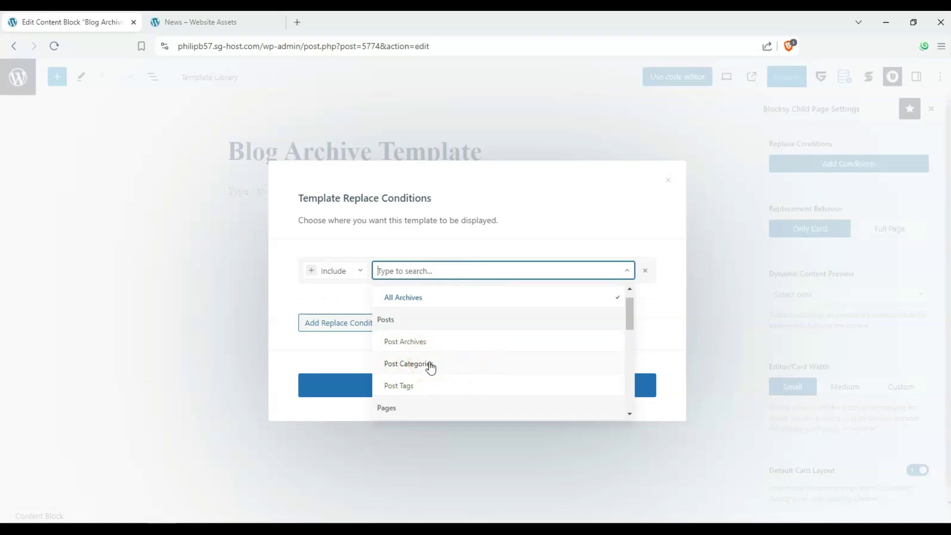
scroll(430, 367, "up", 1)
Include All Archives, save the conditions, and briefly check the live News page.
left_click(400, 322)
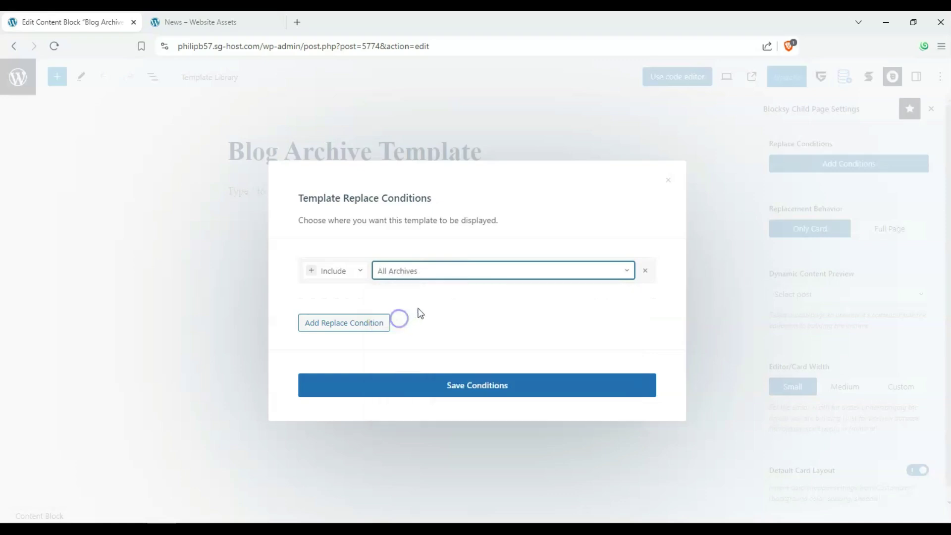
left_click(467, 387)
left_click(174, 22)
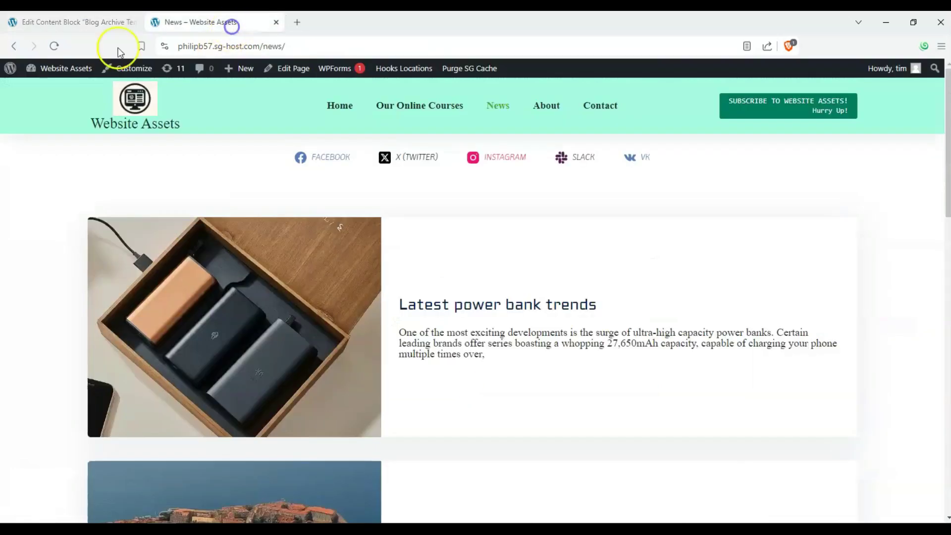
left_click(94, 22)
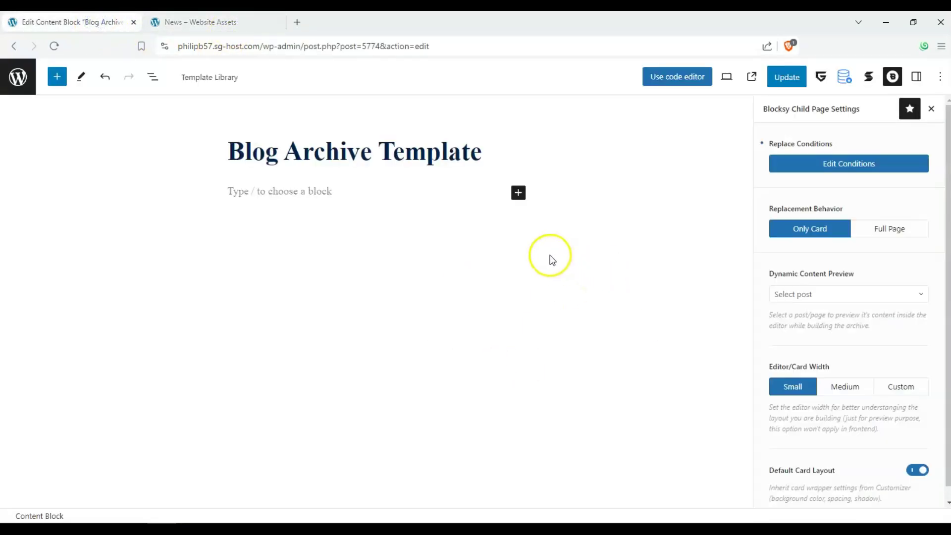
Preview with the 'Latest power bank trends' post and set Replacement Behavior to Full Page.
left_click(823, 295)
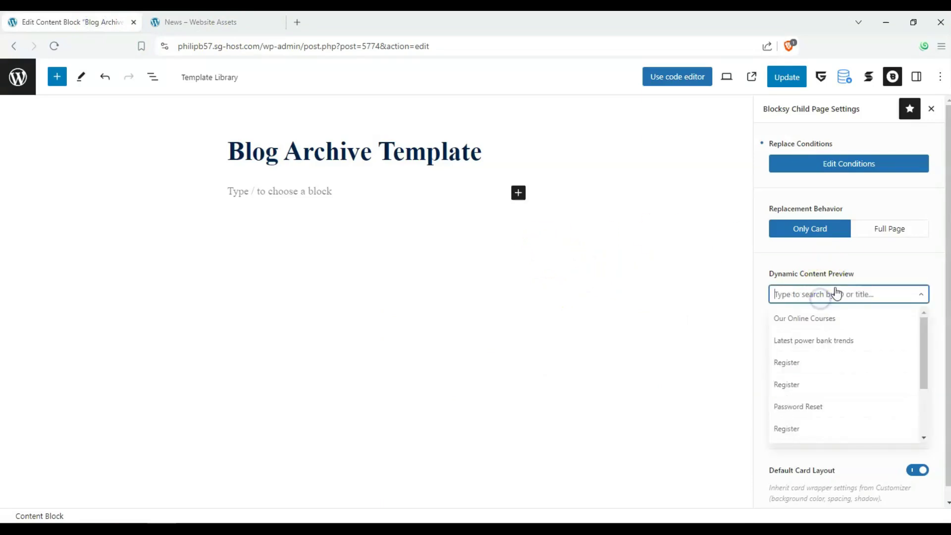
left_click(832, 341)
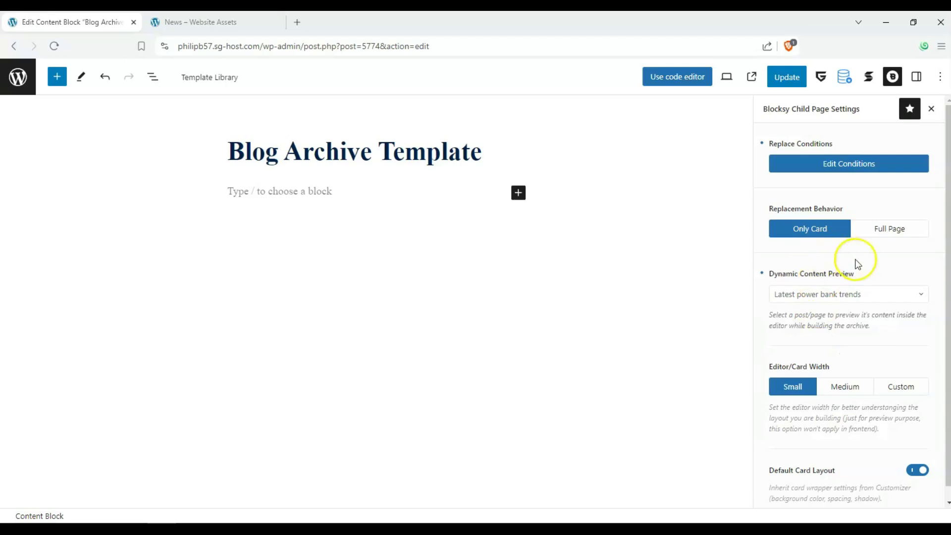
left_click(852, 292)
scroll(816, 392, "down", 2)
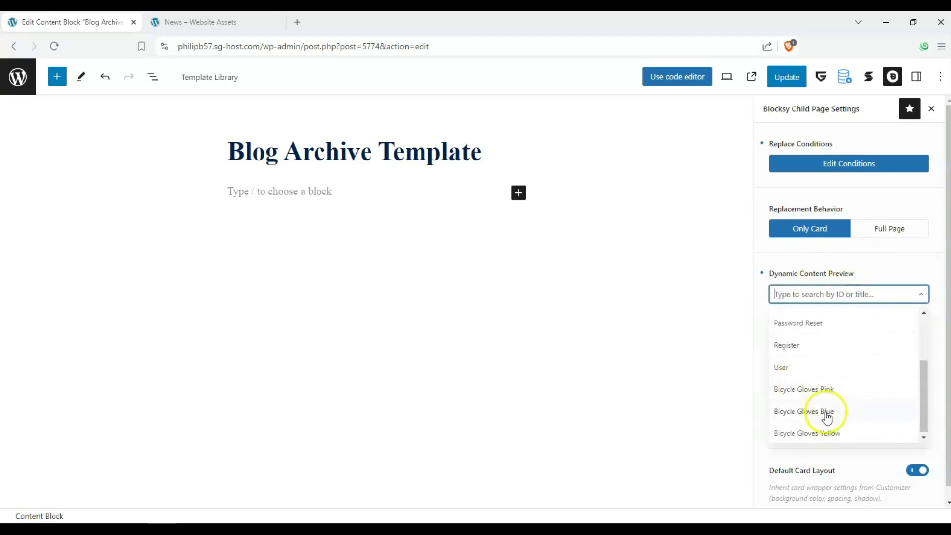
scroll(788, 328, "up", 3)
left_click(876, 270)
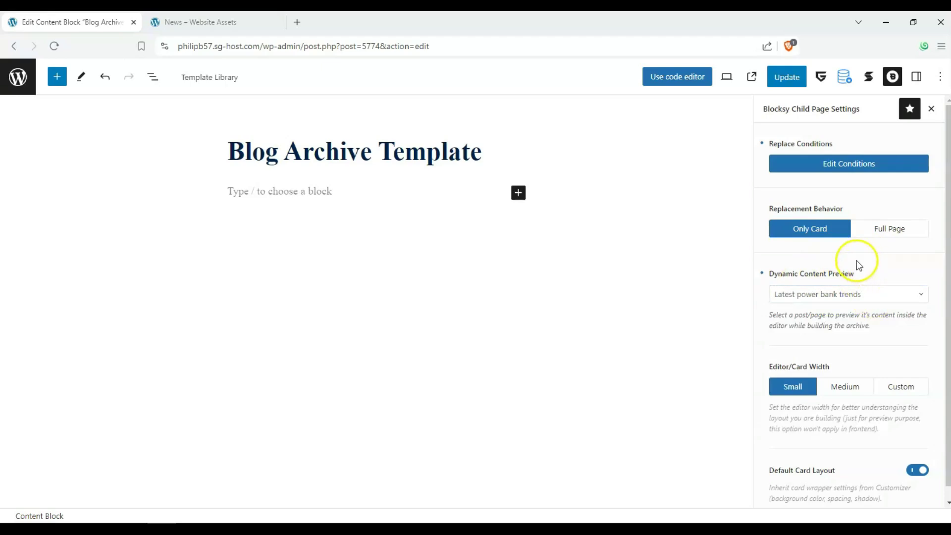
left_click(809, 232)
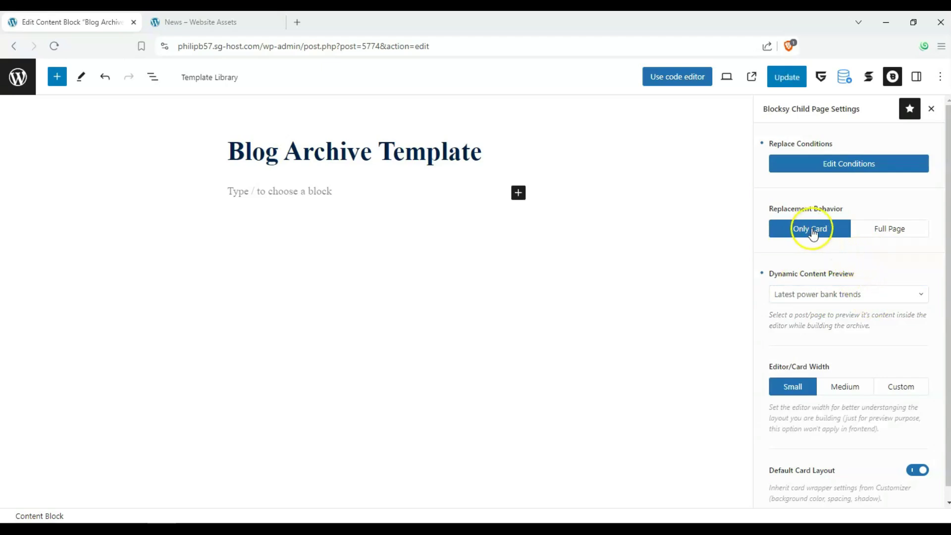
left_click(916, 225)
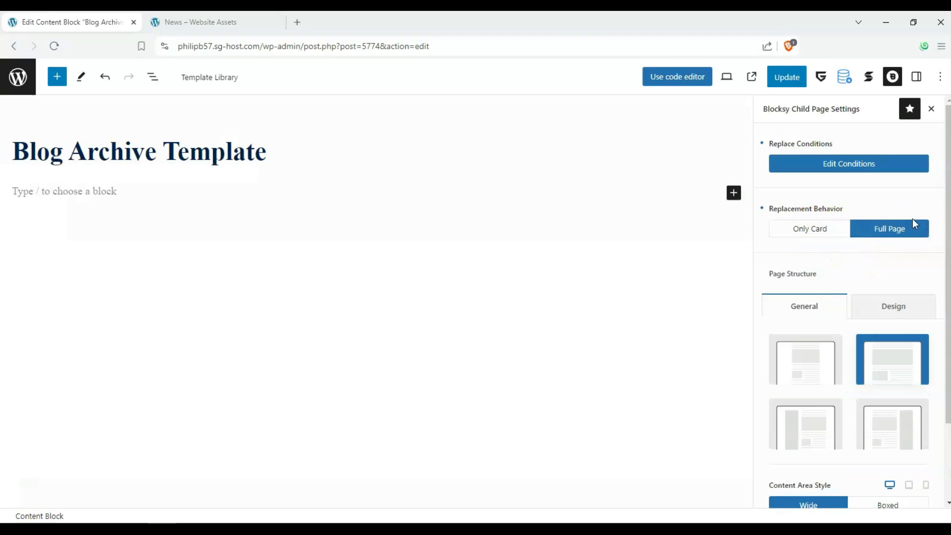
Revert Replacement Behavior to Only Card, review the live News page, and return to the editor.
left_click(815, 224)
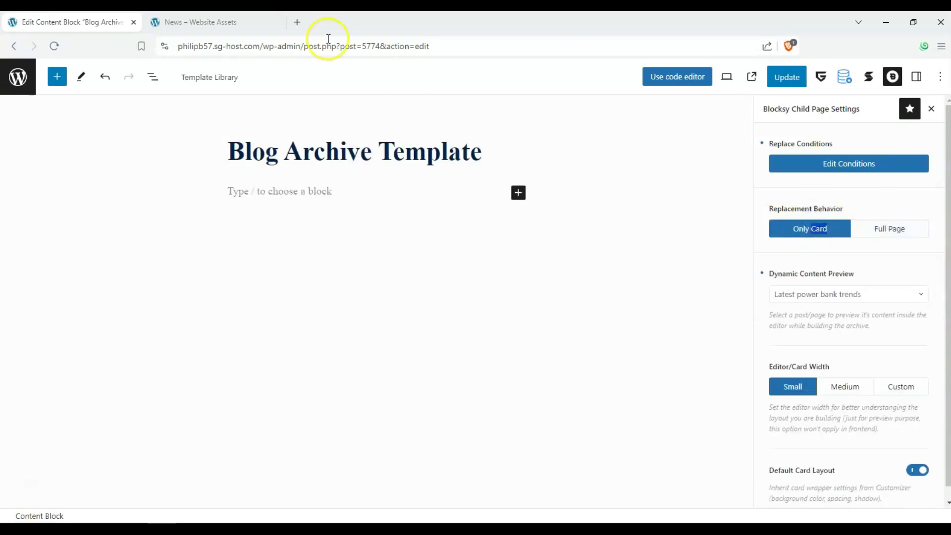
left_click(233, 21)
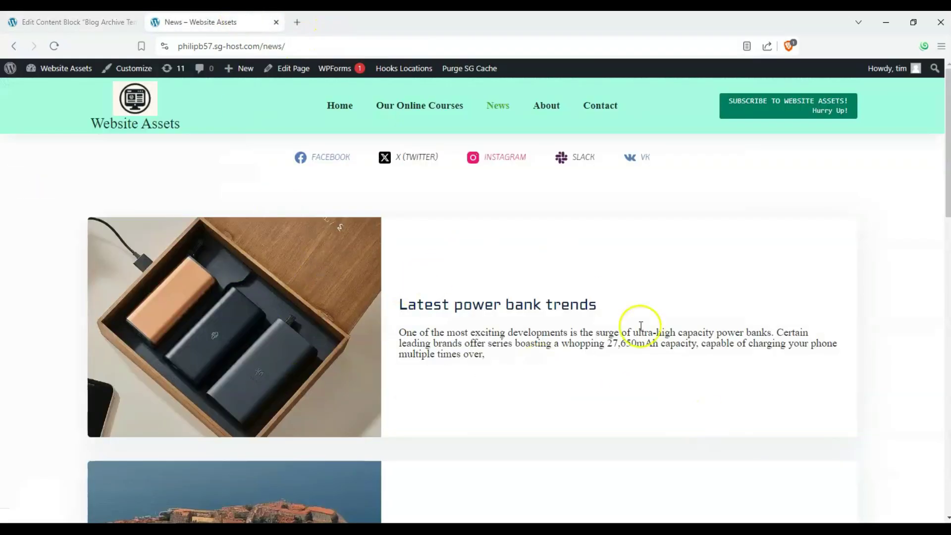
scroll(237, 263, "down", 8)
scroll(505, 206, "up", 2)
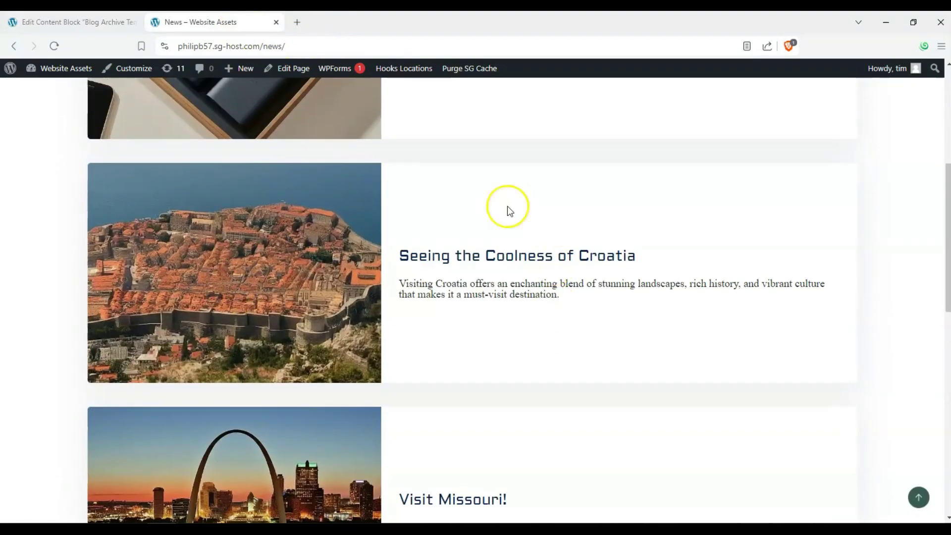
scroll(164, 110, "up", 4)
left_click(57, 22)
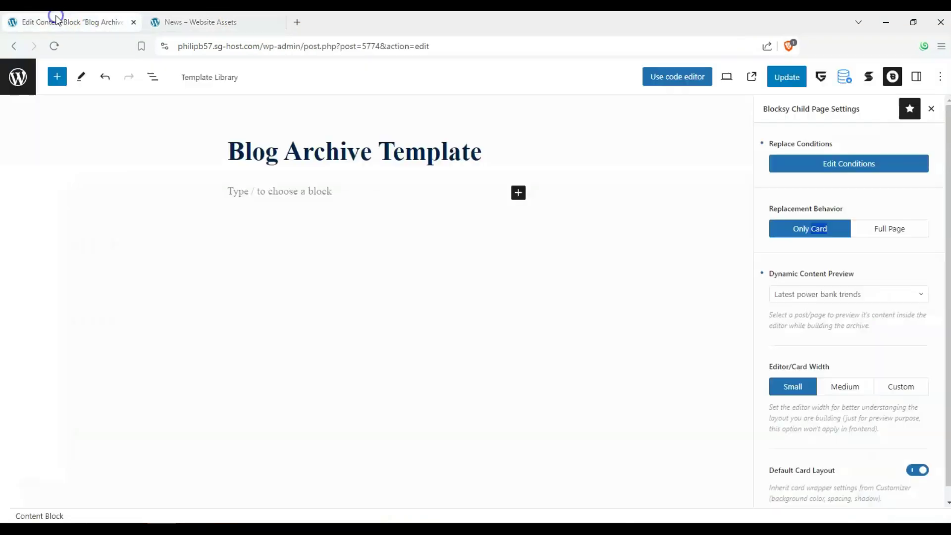
Switch to Full Page replacement and set Page Structure's Content Area Style to Boxed.
left_click(903, 228)
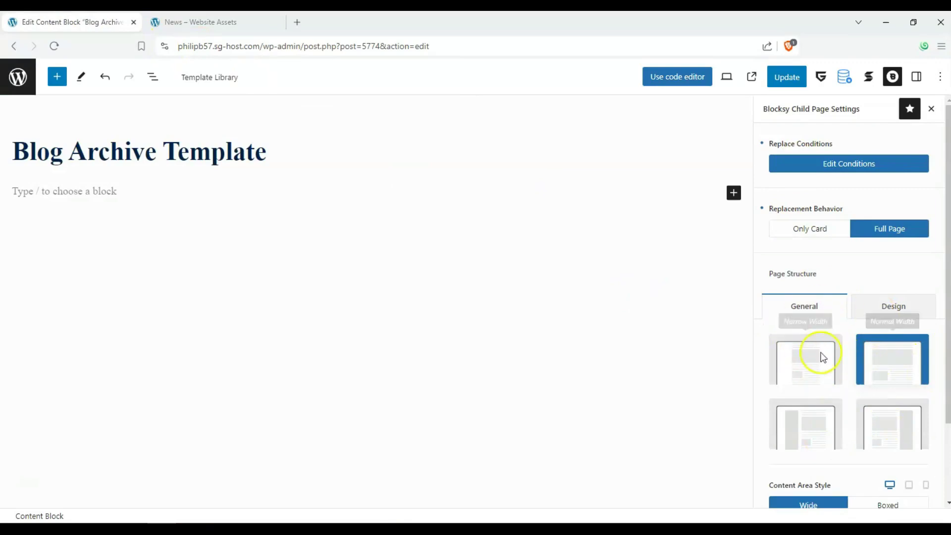
left_click(877, 303)
left_click(810, 308)
scroll(827, 314, "down", 2)
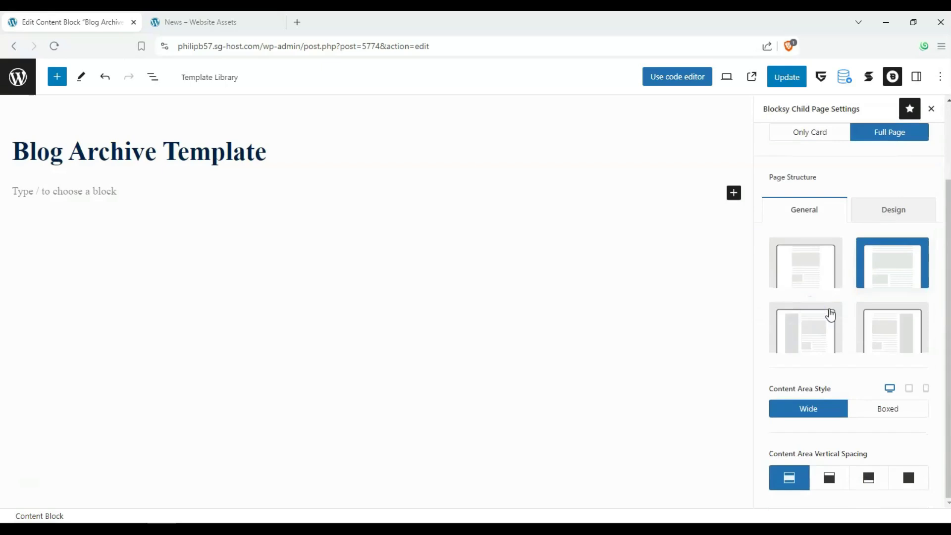
left_click(853, 410)
left_click(842, 412)
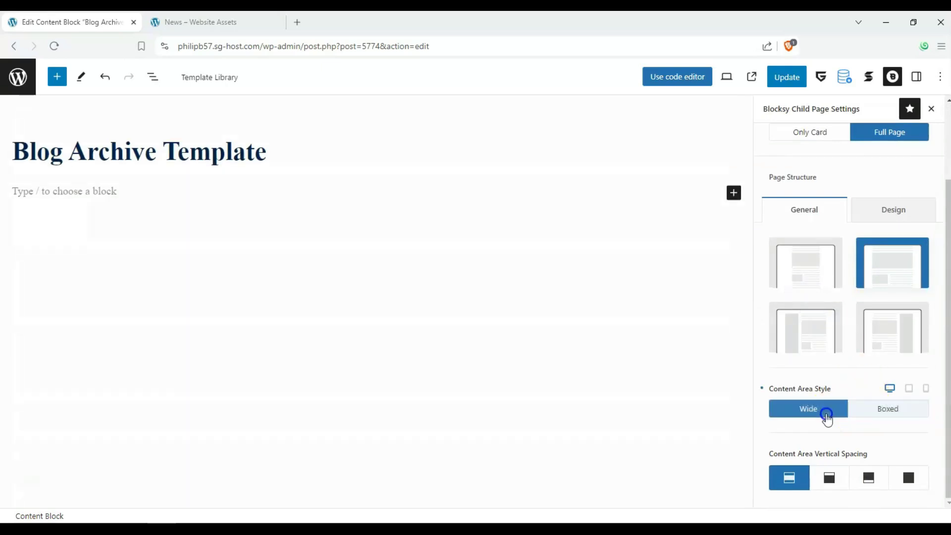
left_click(859, 412)
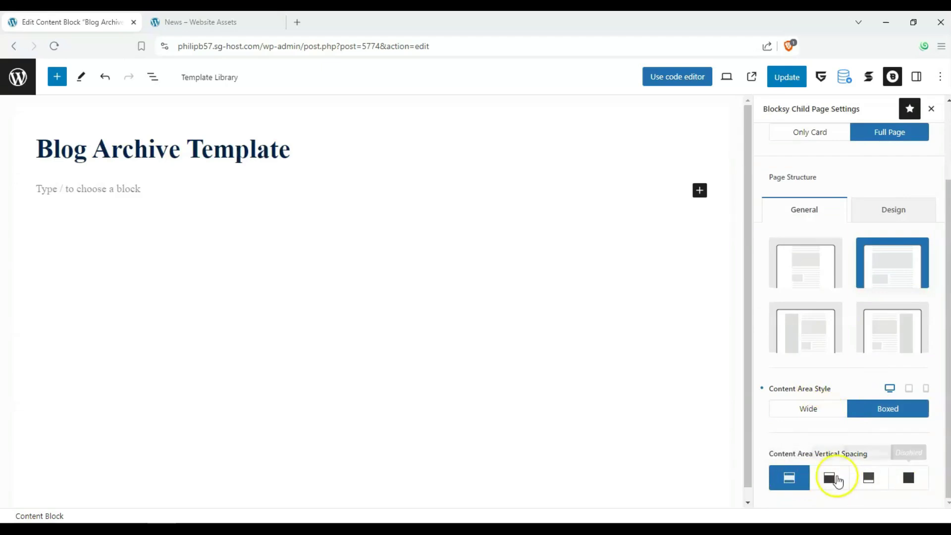
scroll(802, 347, "up", 2)
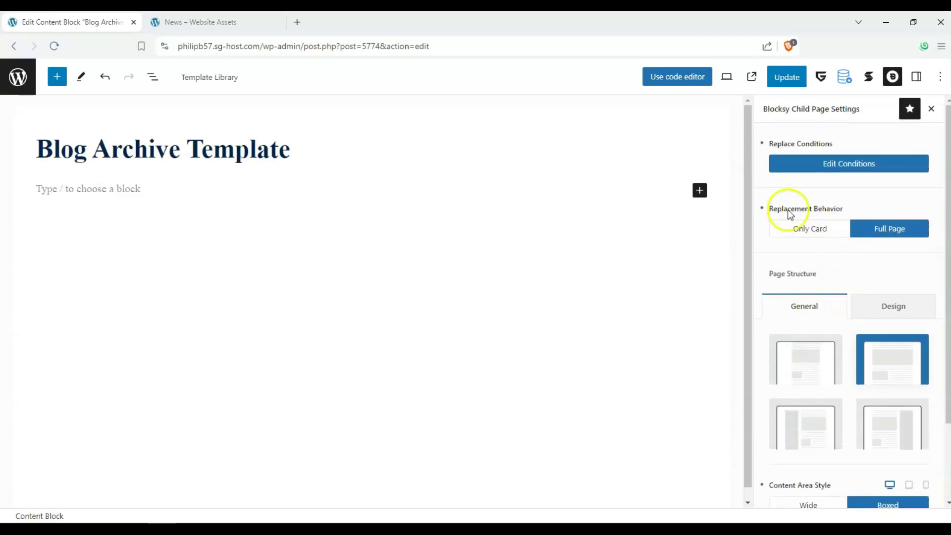
Insert a Posts block found by searching 'posts' and choose its List variation.
left_click(56, 80)
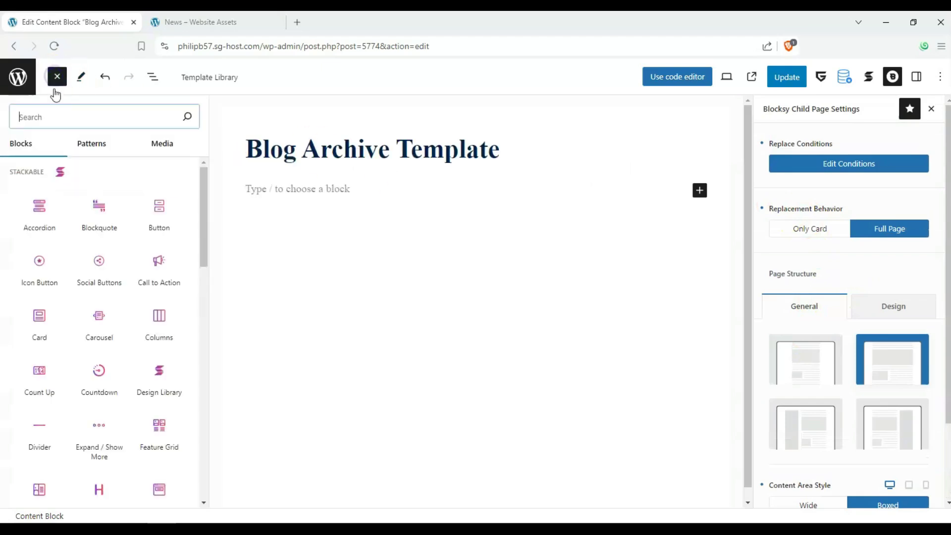
type("posts")
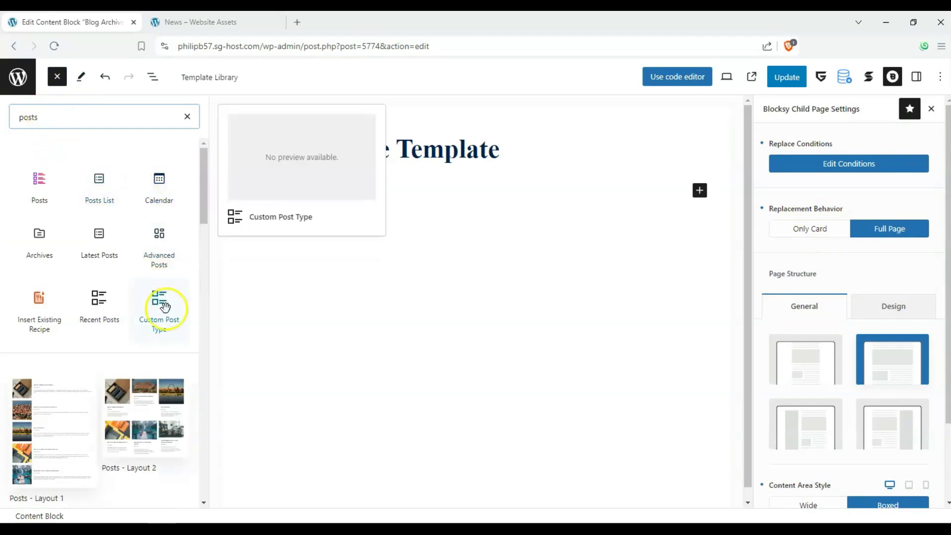
left_click(38, 181)
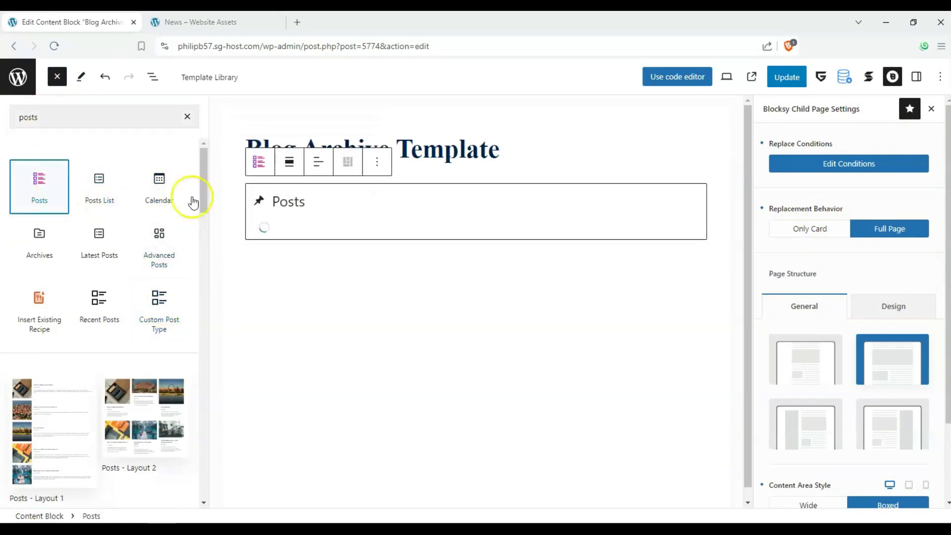
left_click(334, 262)
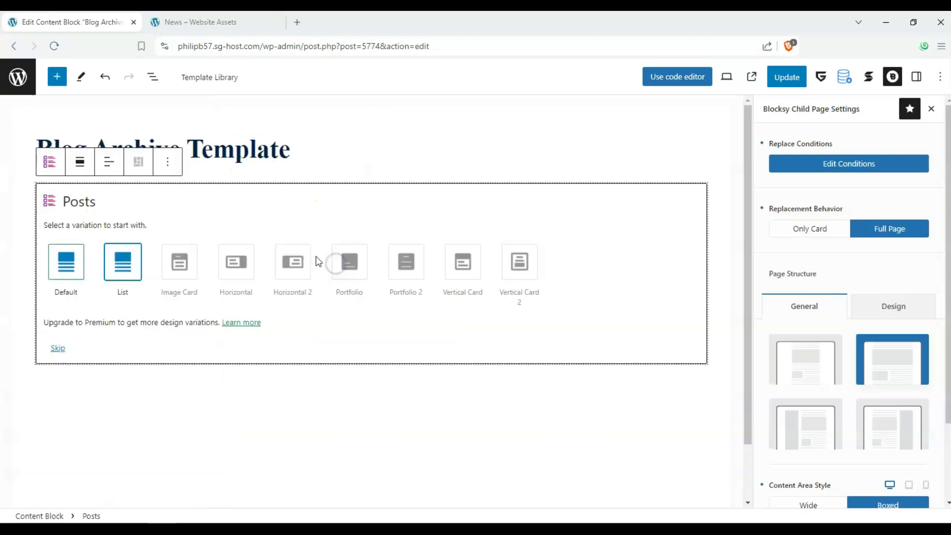
left_click(118, 272)
scroll(32, 251, "down", 4)
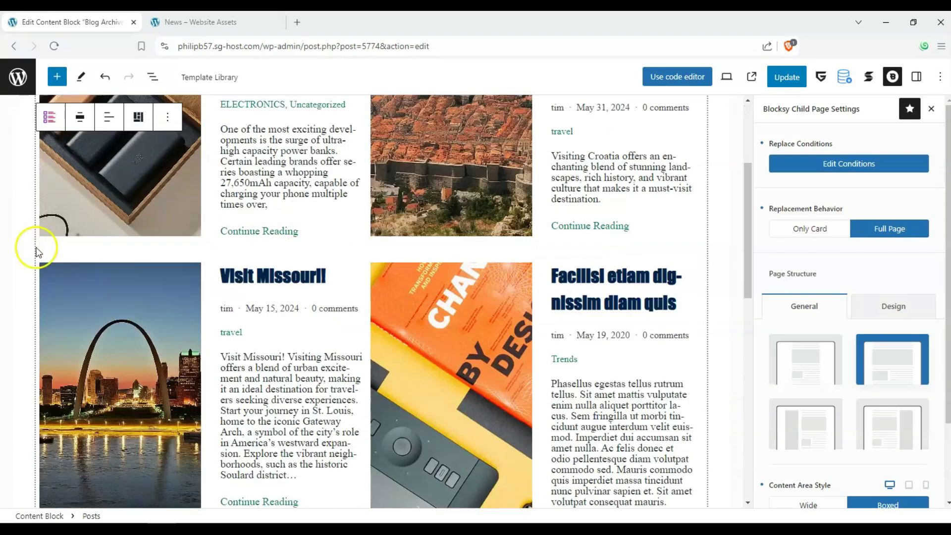
scroll(30, 248, "up", 4)
scroll(672, 183, "down", 9)
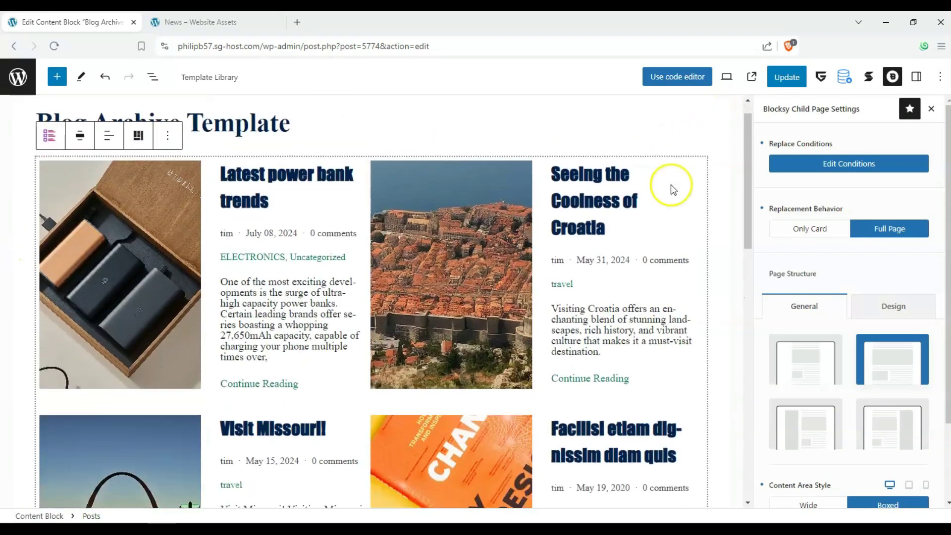
scroll(297, 187, "up", 10)
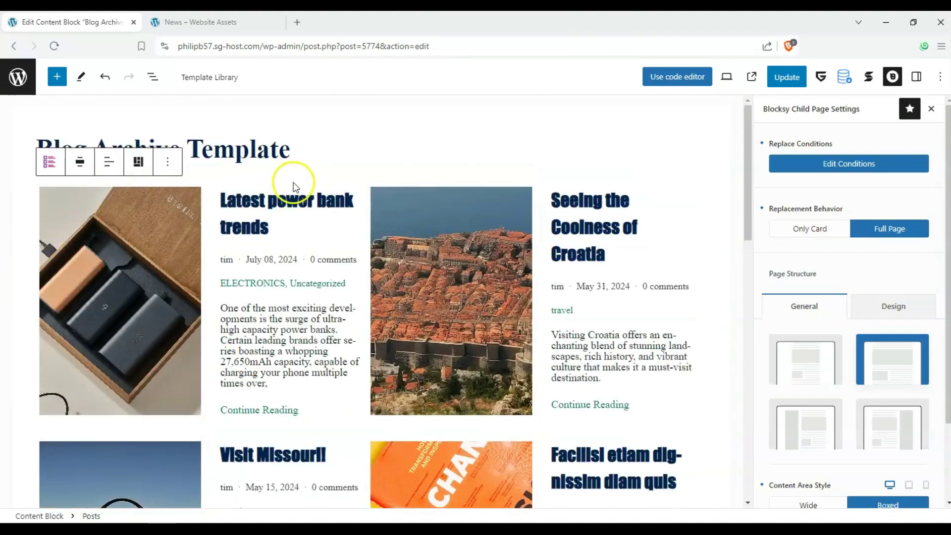
left_click(297, 177)
left_click(57, 76)
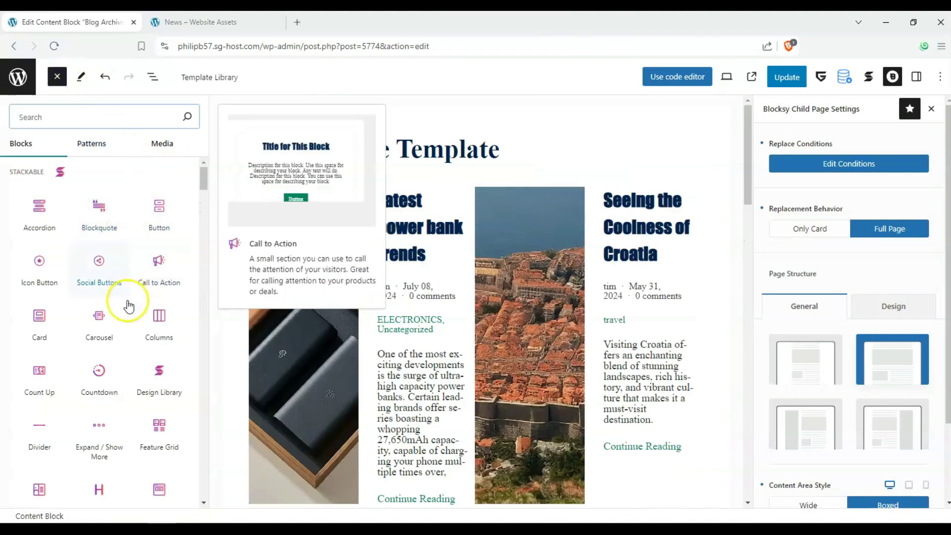
Place an Accordion block above the posts grid.
scroll(158, 303, "down", 1)
scroll(159, 303, "down", 3)
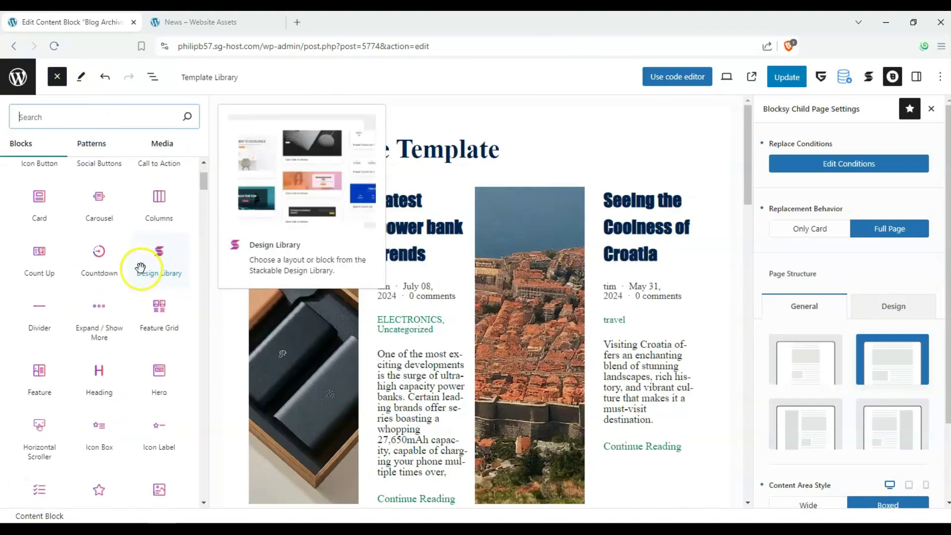
scroll(53, 265, "down", 5)
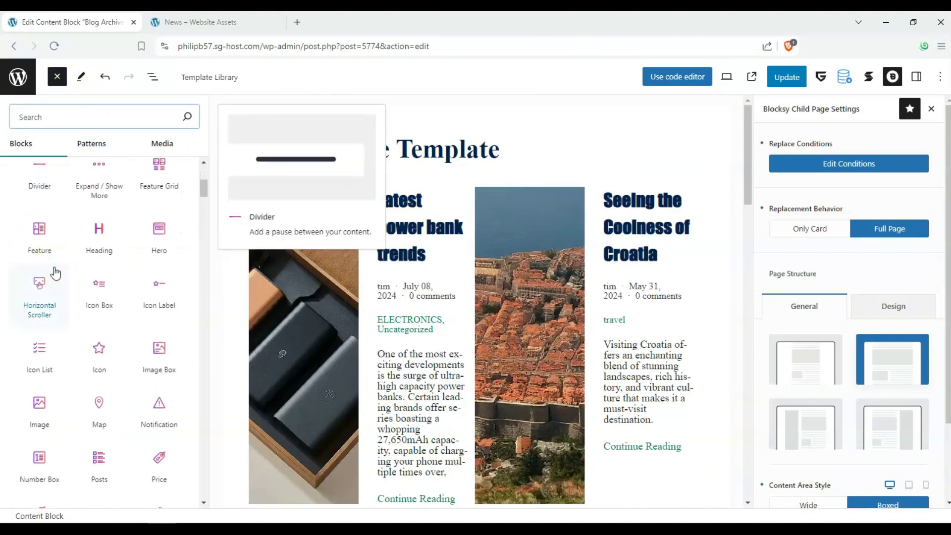
scroll(99, 275, "down", 5)
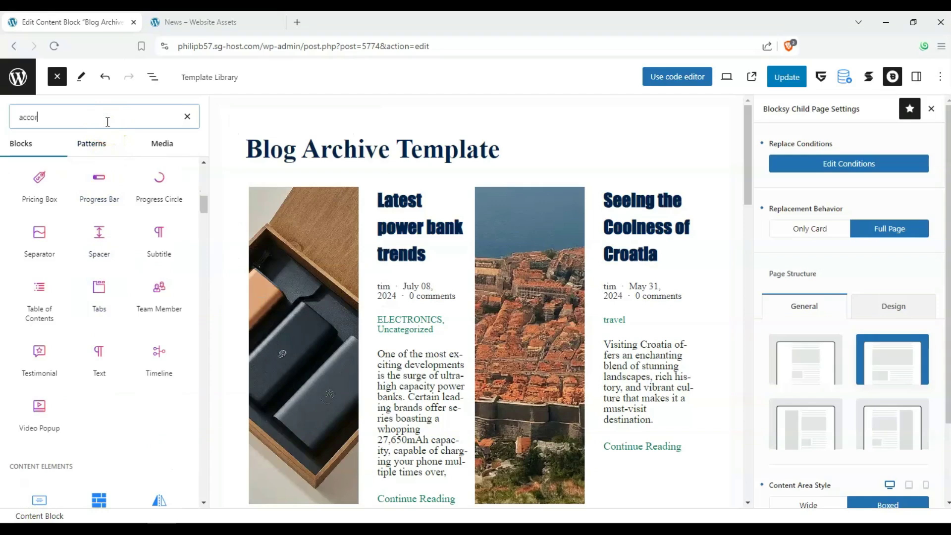
left_click_drag(42, 180, 417, 165)
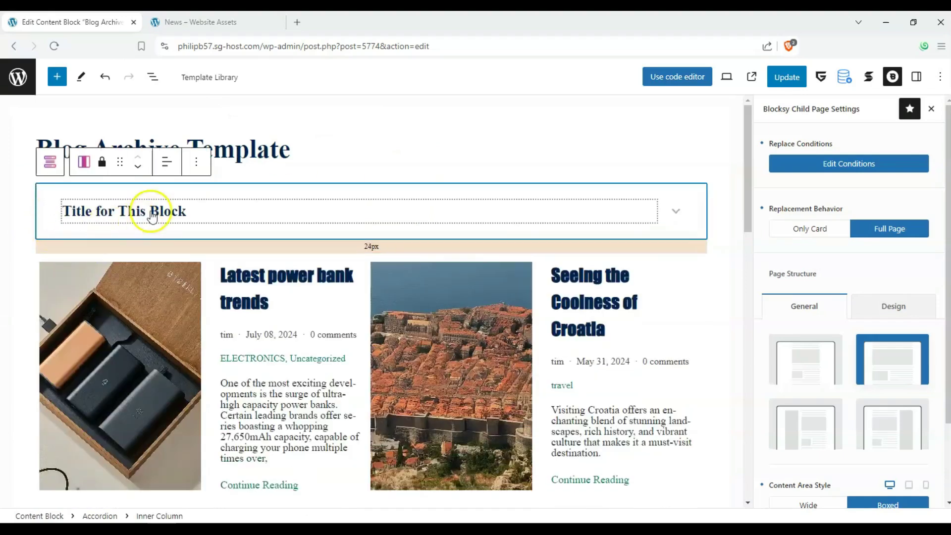
Replace the accordion title 'Title for This Block' with 'example element' and preview the News page.
left_click(224, 203)
left_click_drag(218, 210, 61, 220)
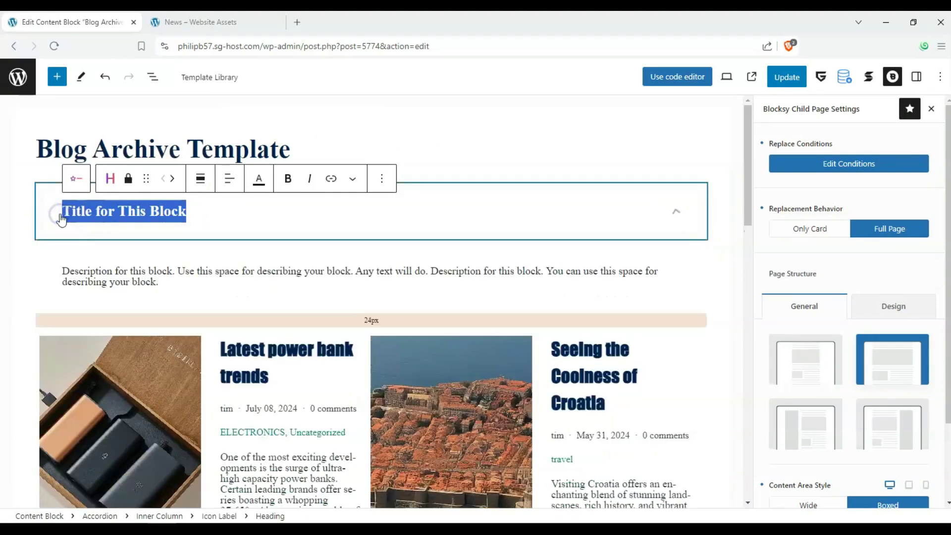
triple_click(61, 218)
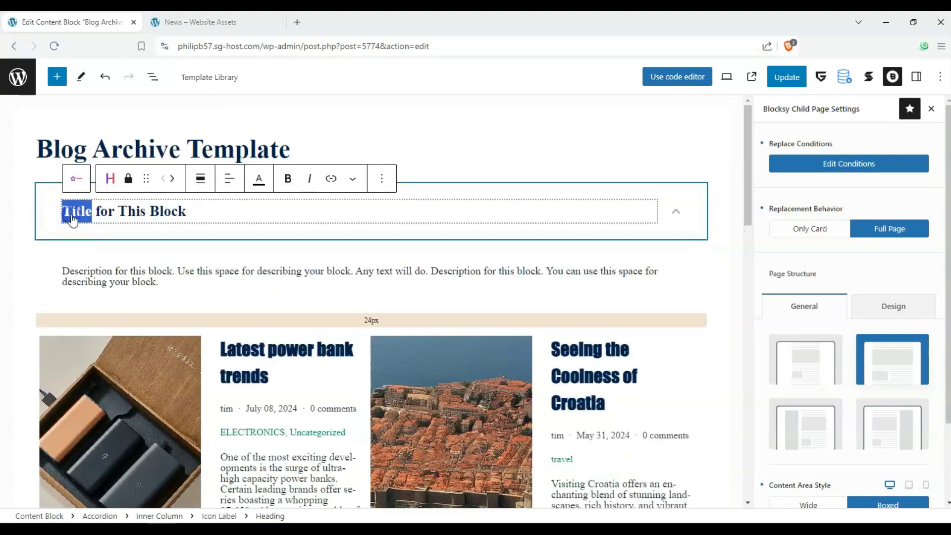
type("example element")
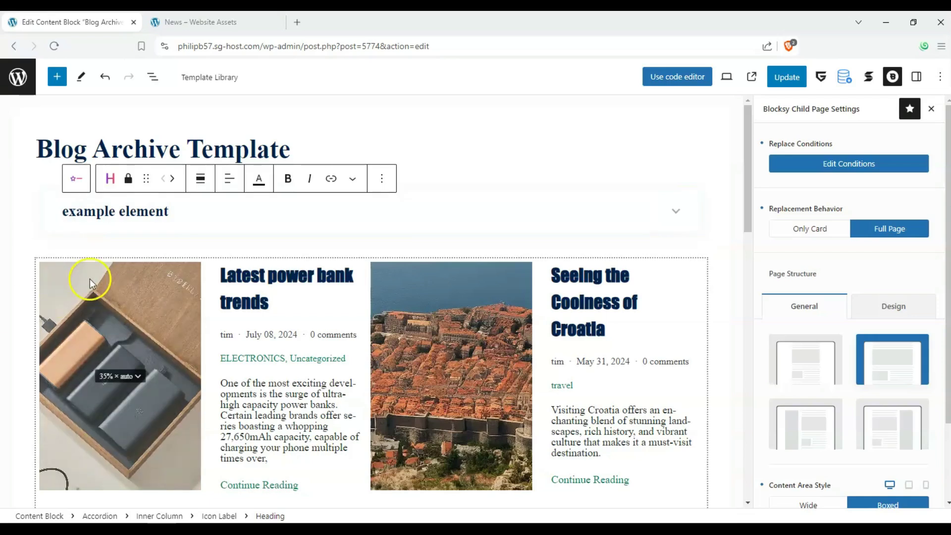
left_click(203, 22)
left_click(86, 31)
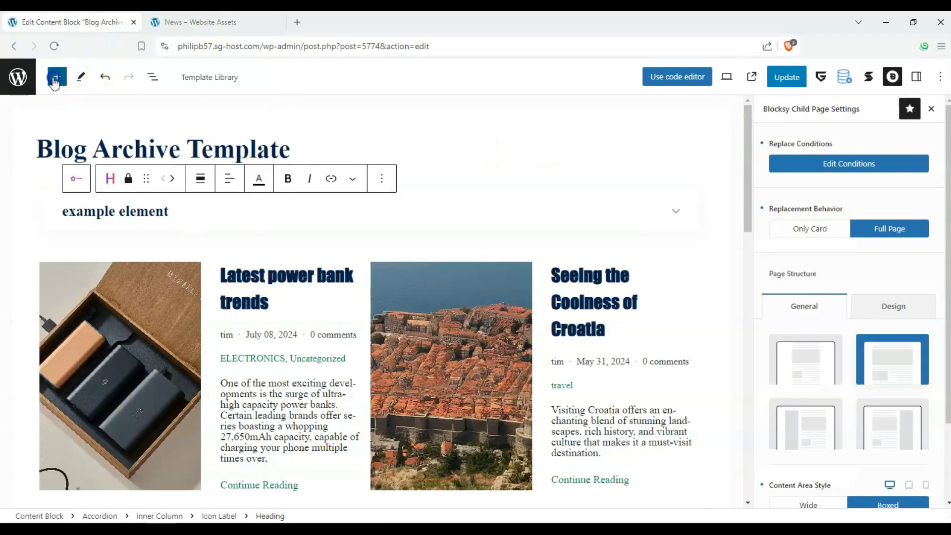
Type 2 into the paragraph on the carousel's second slide.
left_click(354, 221)
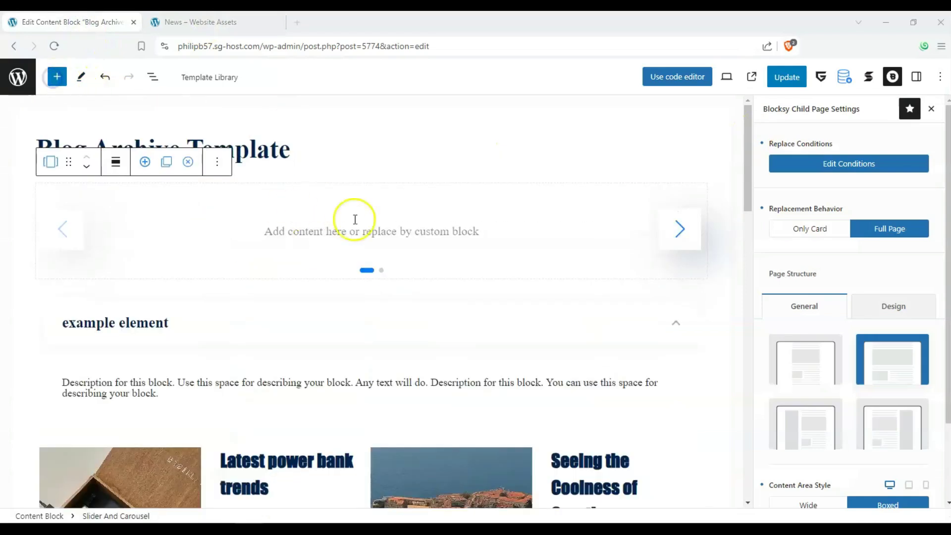
left_click(325, 225)
left_click(327, 226)
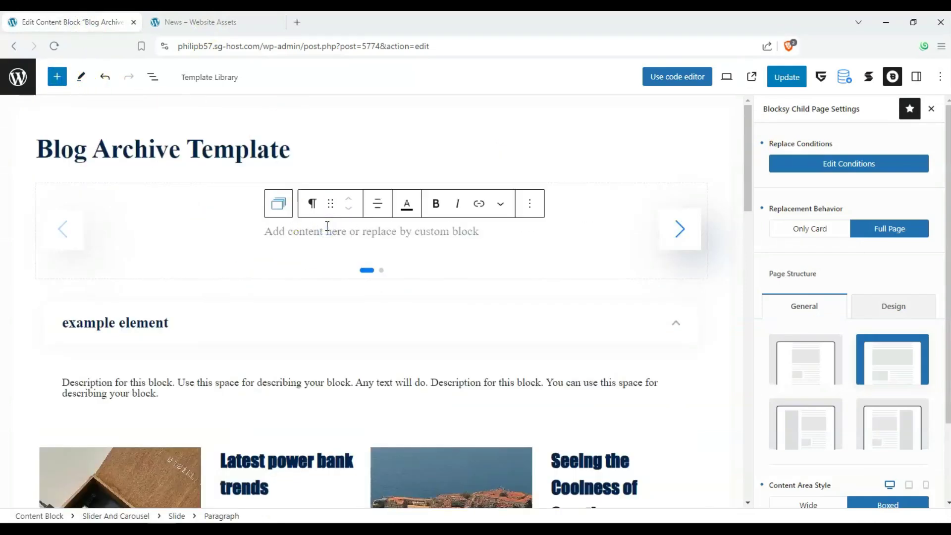
left_click(679, 228)
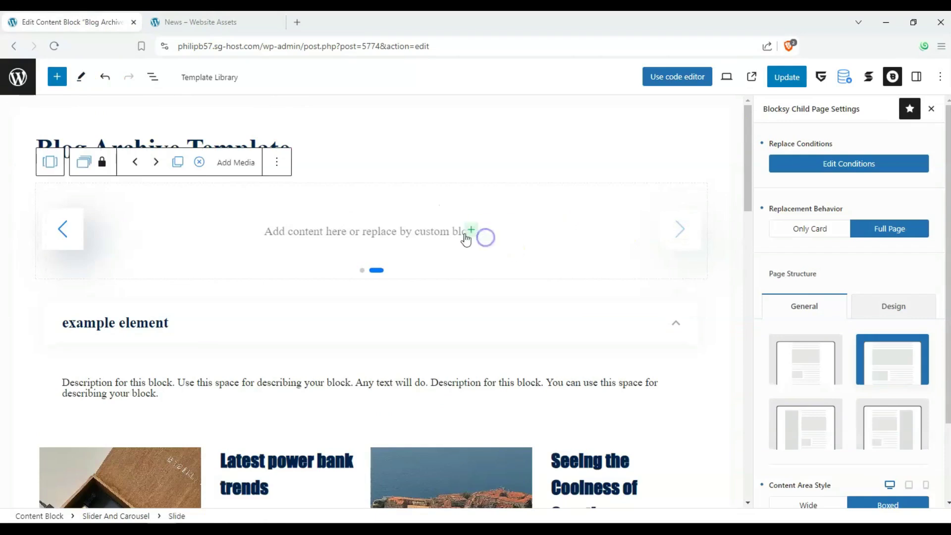
left_click(466, 234)
left_click(429, 231)
type("2")
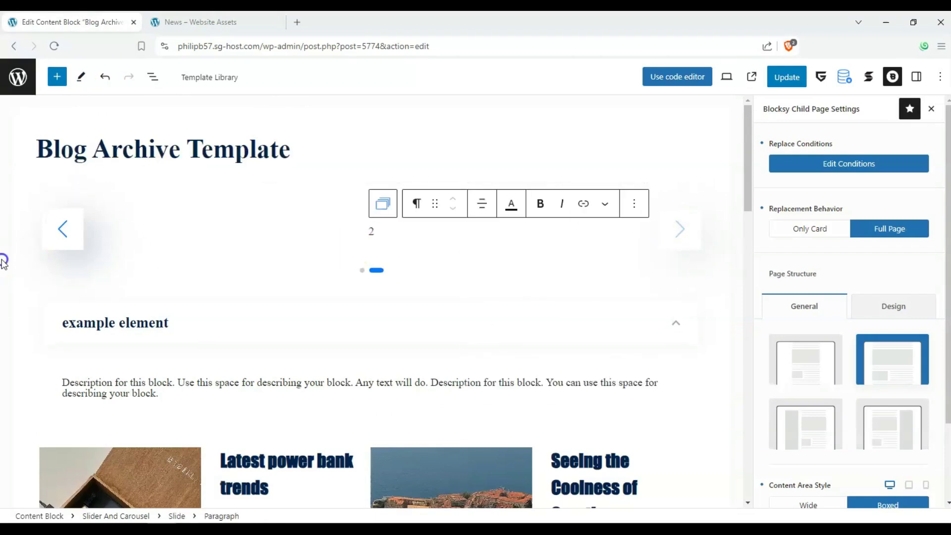
left_click(59, 230)
left_click(679, 229)
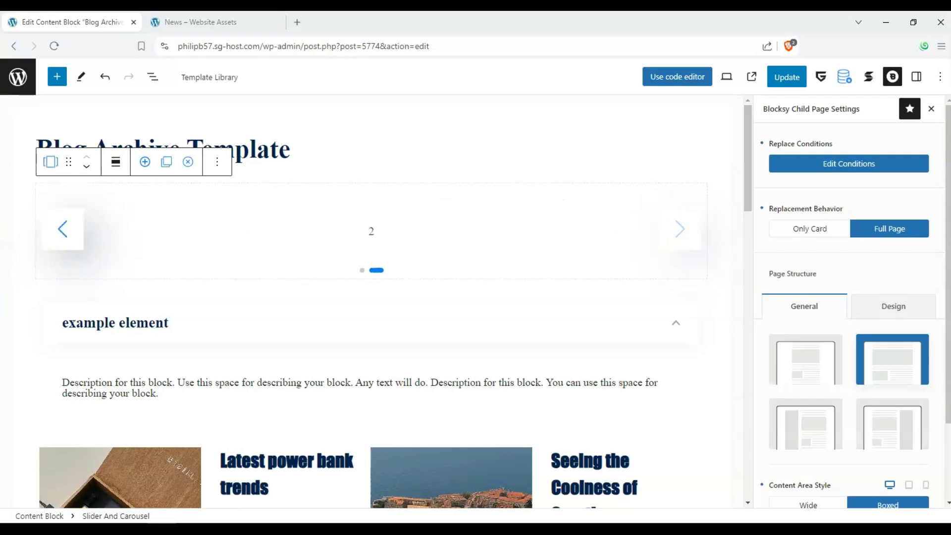
Review the example element accordion and save the Blog Archive Template with Update.
scroll(4, 276, "down", 3)
scroll(643, 233, "up", 1)
left_click(643, 233)
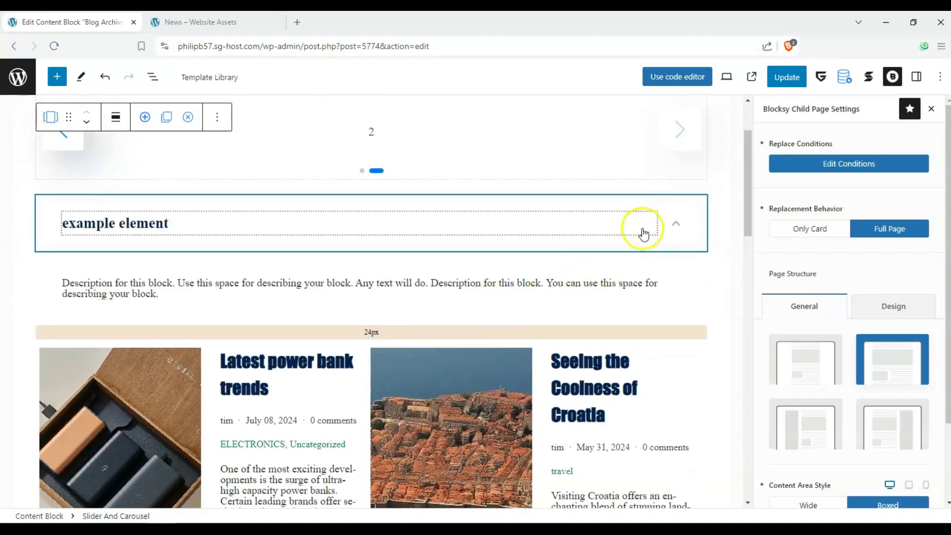
left_click(643, 233)
scroll(70, 300, "down", 3)
scroll(662, 214, "up", 4)
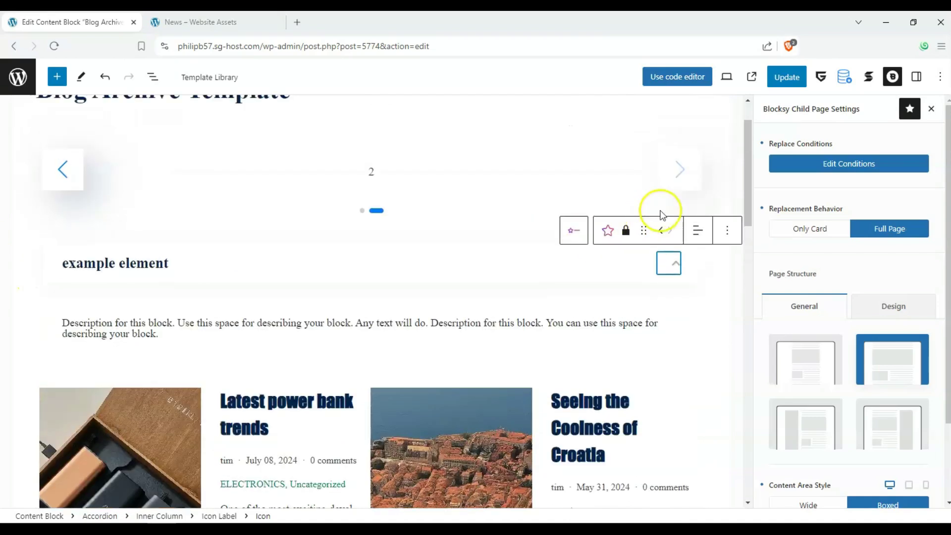
left_click(668, 266)
left_click(788, 79)
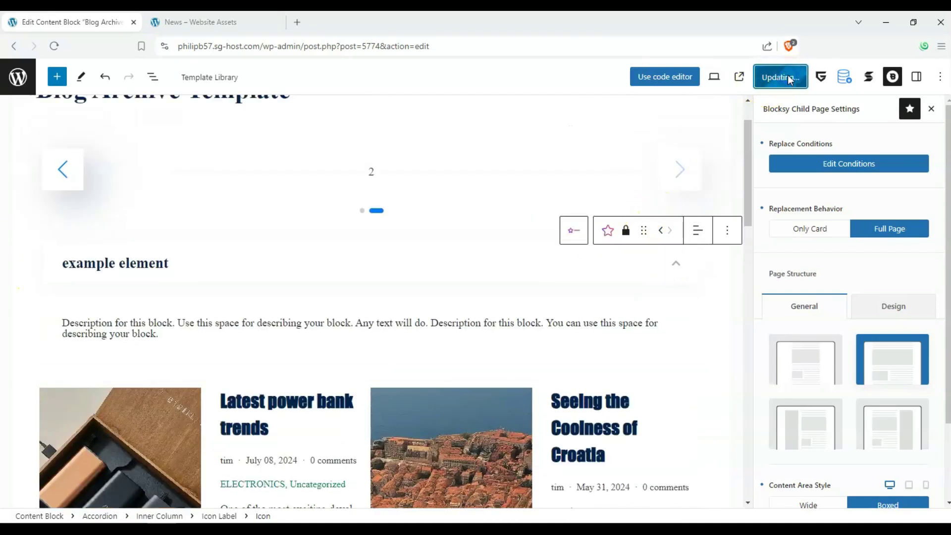
scroll(625, 111, "down", 3)
scroll(625, 111, "up", 4)
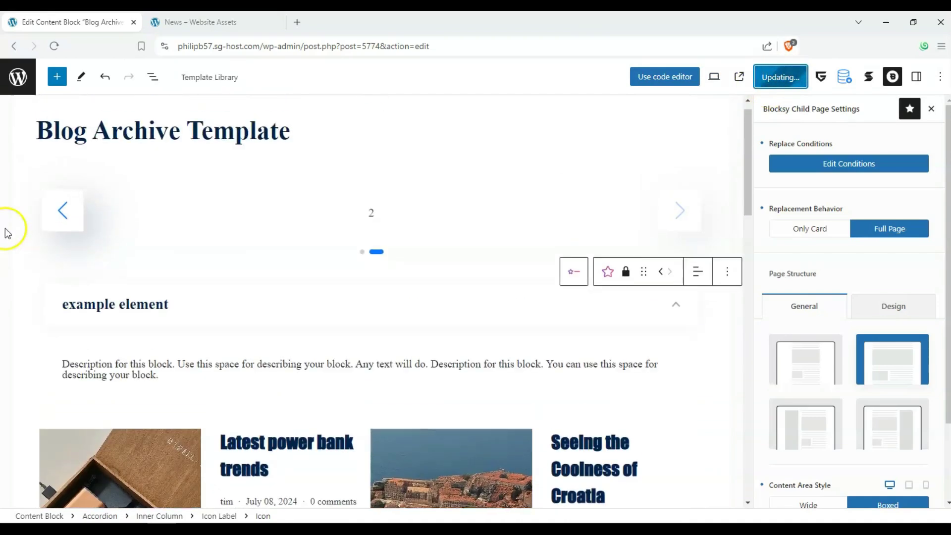
scroll(15, 227, "down", 6)
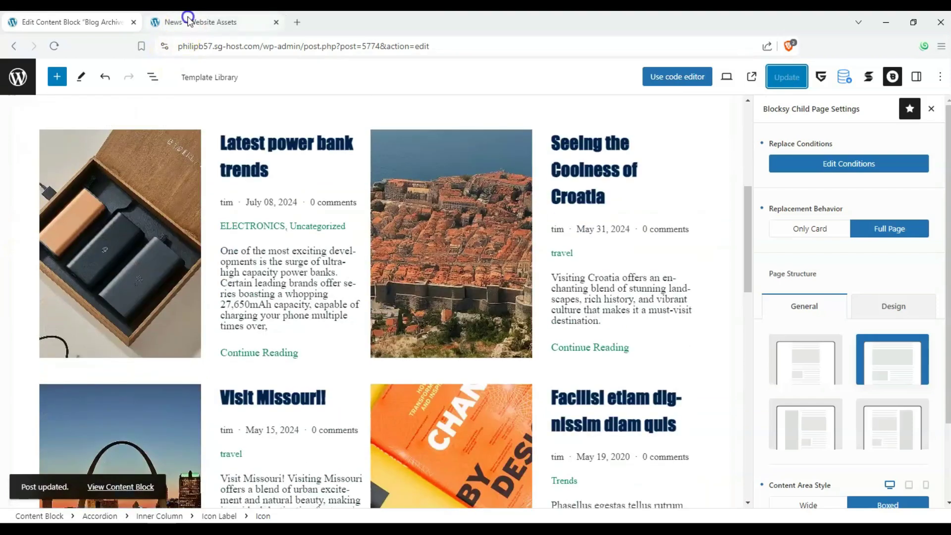
left_click(188, 20)
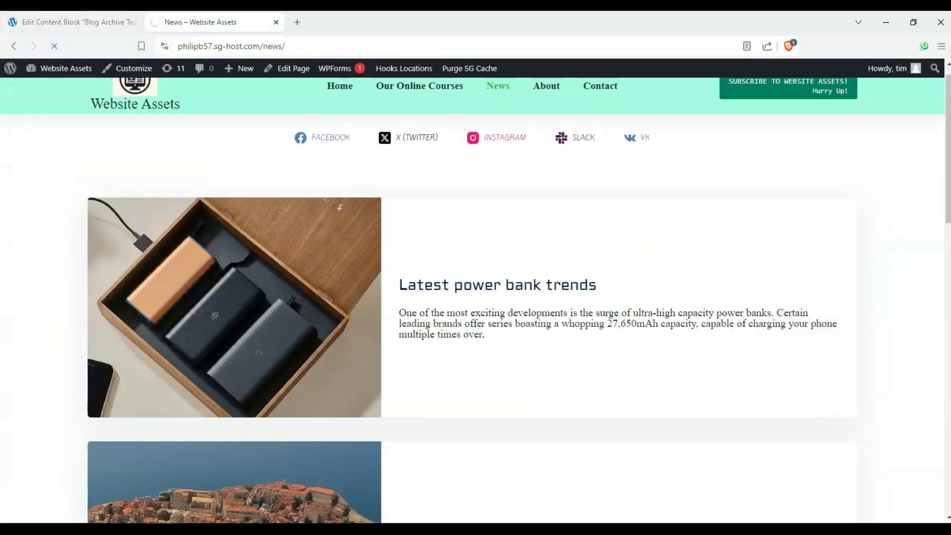
scroll(601, 227, "down", 1)
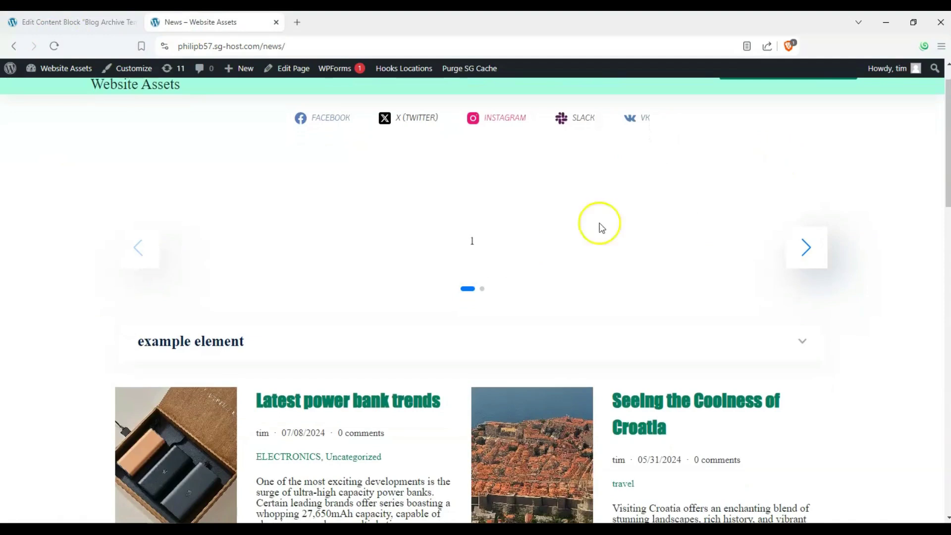
scroll(208, 338, "up", 1)
left_click(808, 286)
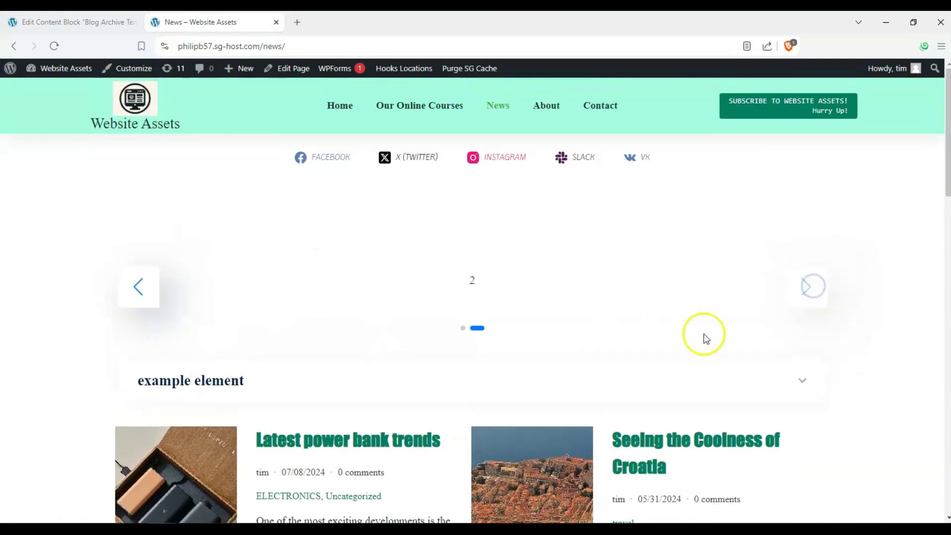
left_click(811, 379)
scroll(246, 258, "down", 10)
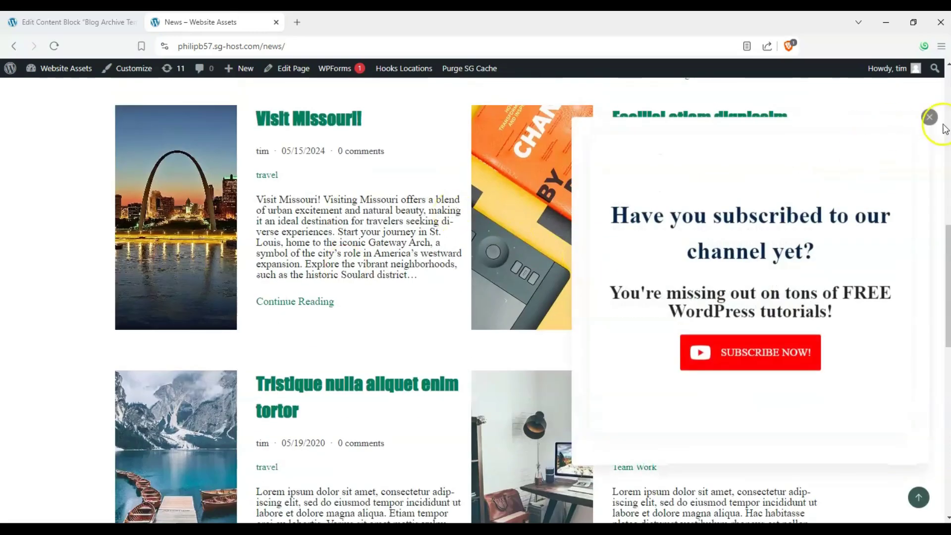
left_click(930, 117)
scroll(371, 265, "down", 5)
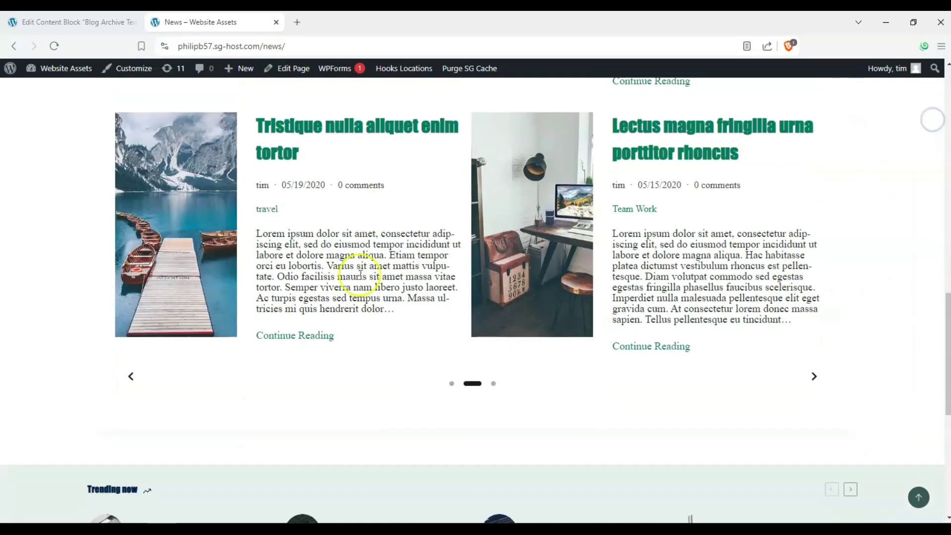
scroll(330, 266, "up", 5)
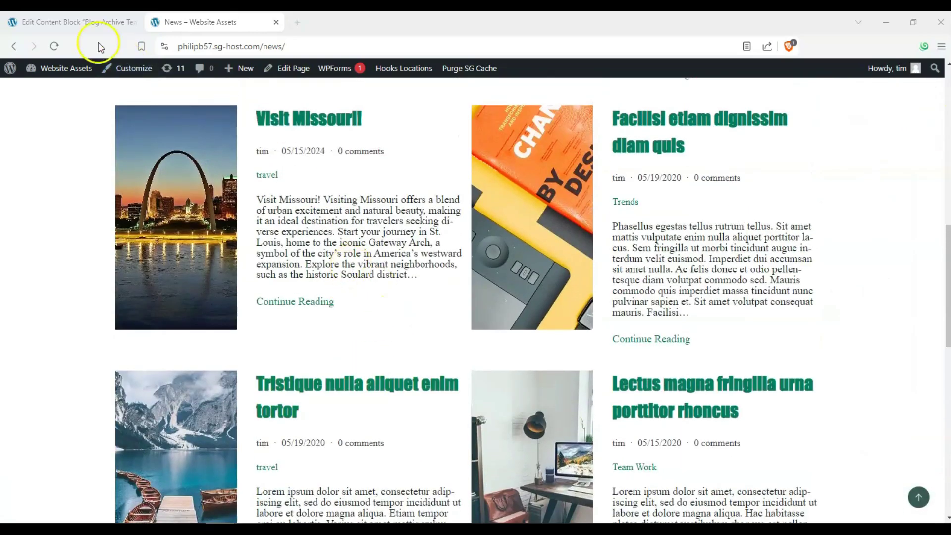
left_click(87, 24)
scroll(690, 208, "up", 3)
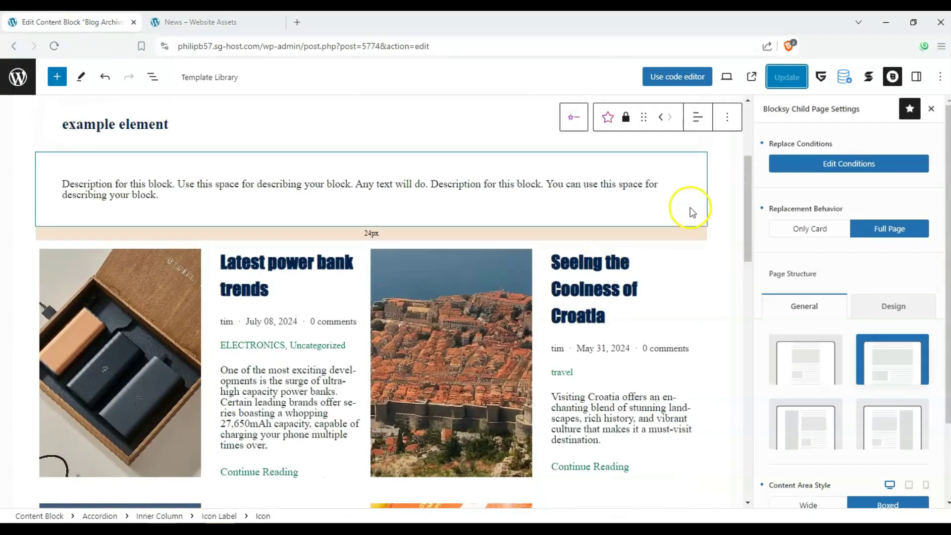
left_click(696, 257)
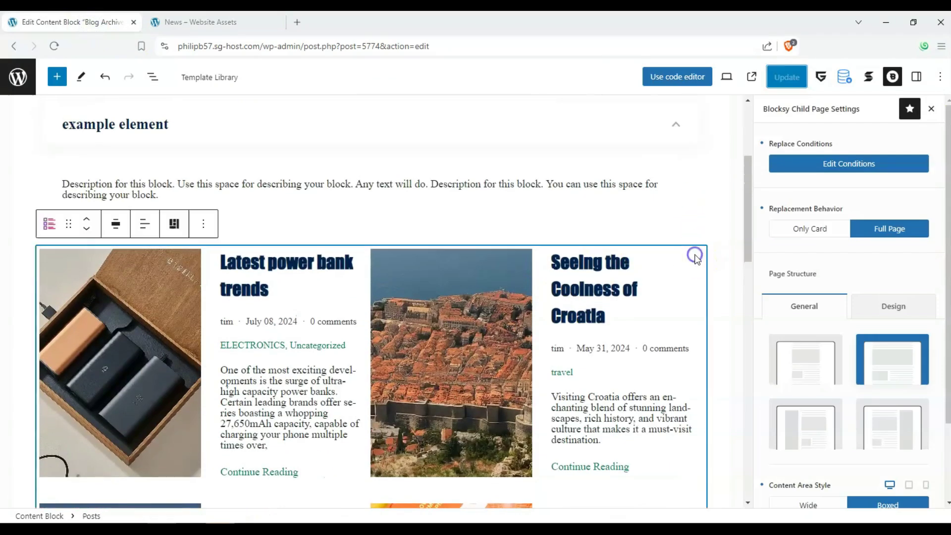
Delete the existing Posts grid block from the template.
left_click(206, 224)
left_click(214, 519)
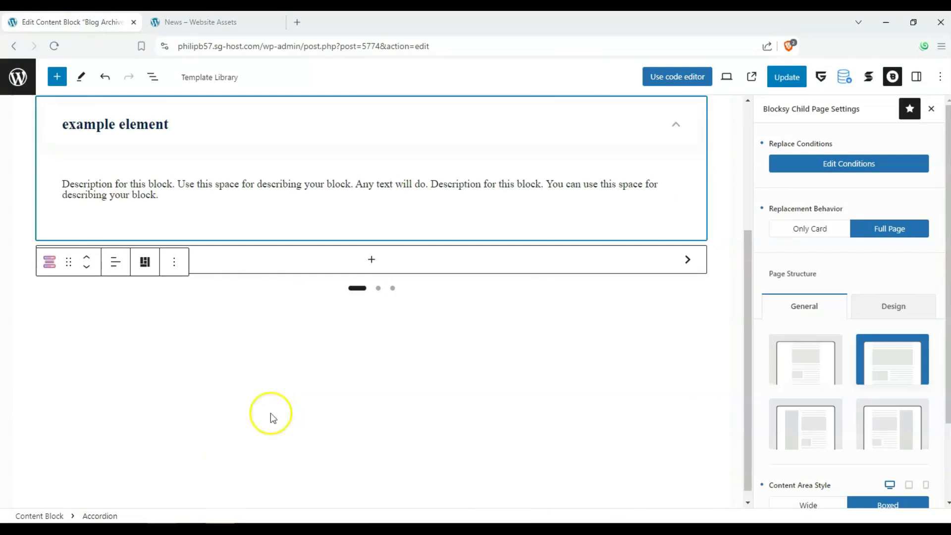
left_click(38, 305)
left_click(28, 367)
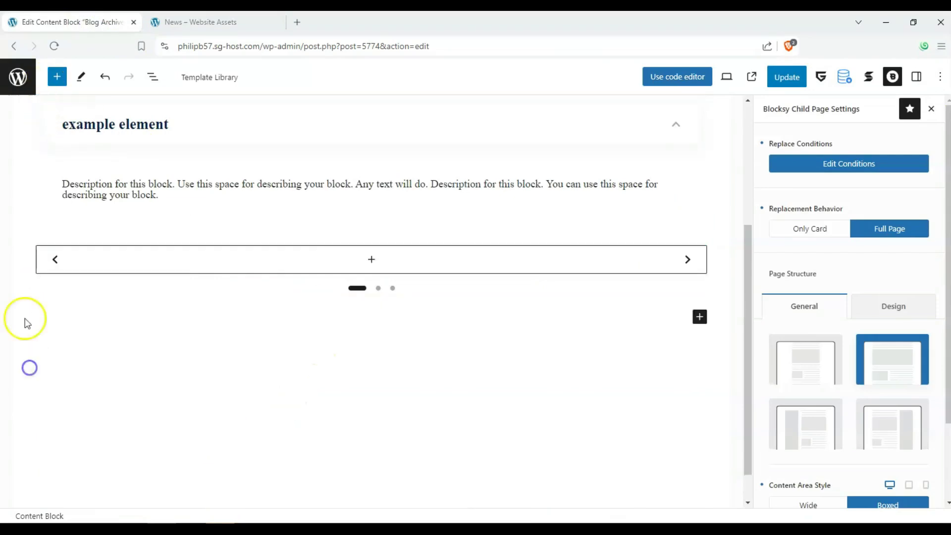
Search patterns for 'posts' and place Posts - Layout 5 below the slider.
left_click(57, 76)
type("po")
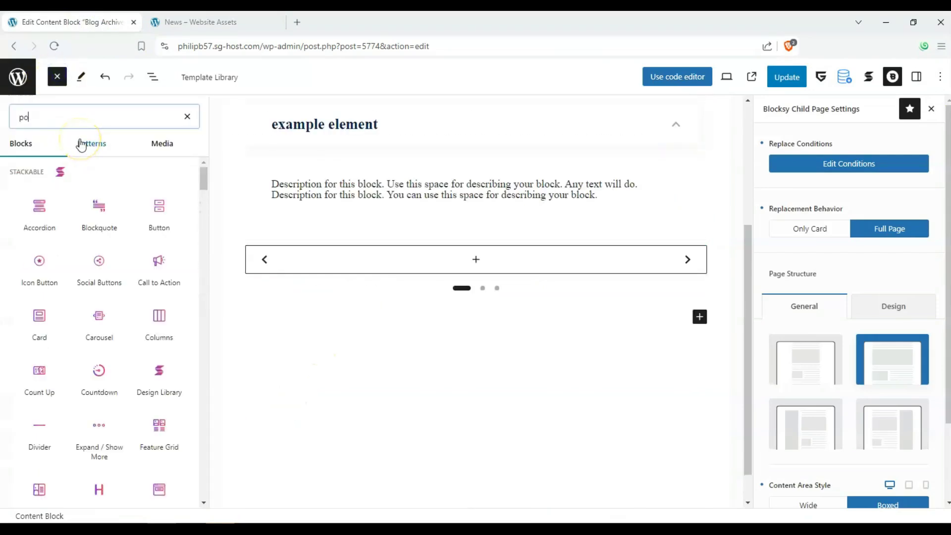
type("sts")
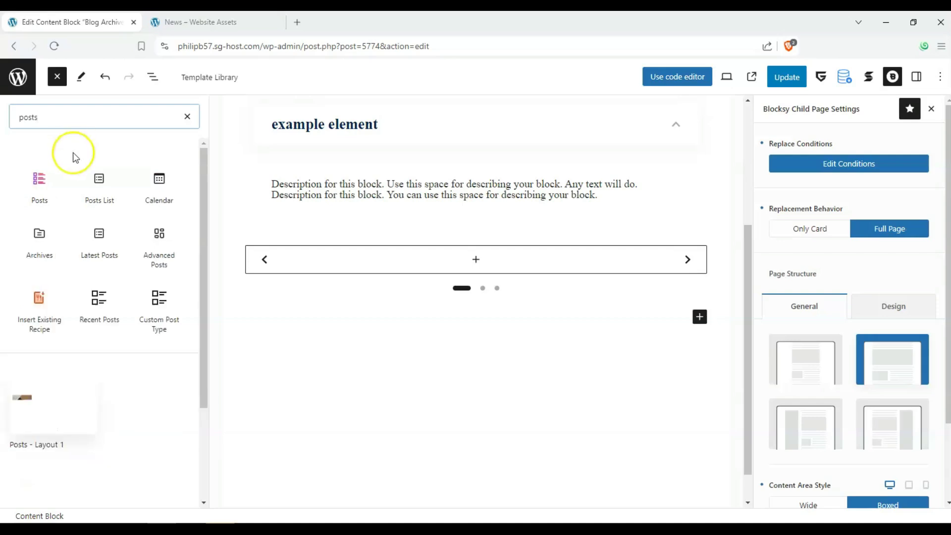
scroll(139, 198, "down", 3)
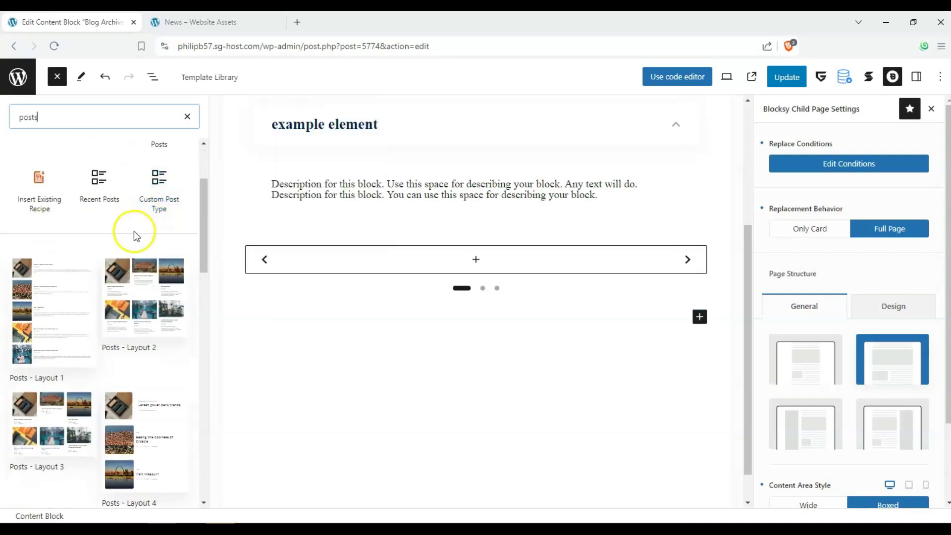
scroll(85, 299, "down", 5)
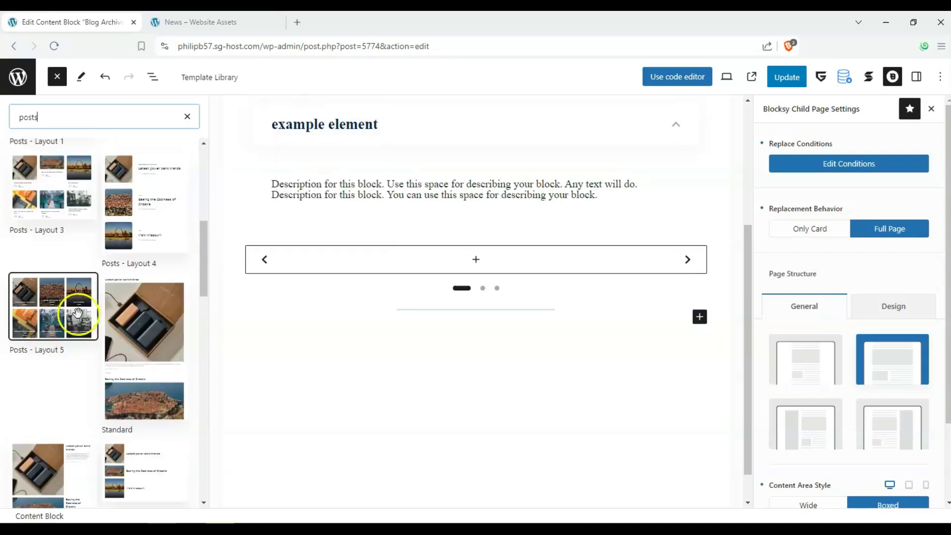
scroll(69, 322, "down", 7)
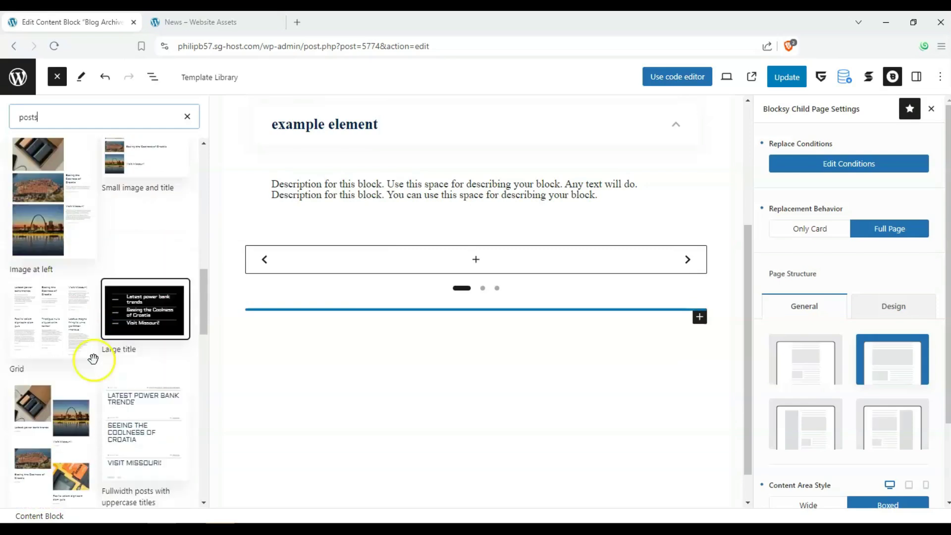
scroll(46, 335, "up", 3)
scroll(46, 336, "down", 4)
scroll(47, 335, "up", 3)
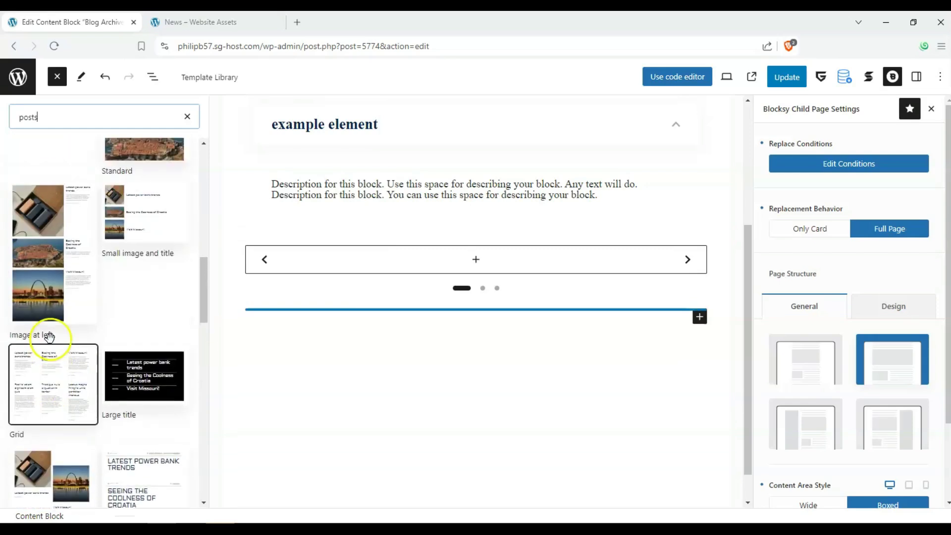
scroll(48, 336, "down", 5)
scroll(47, 347, "up", 10)
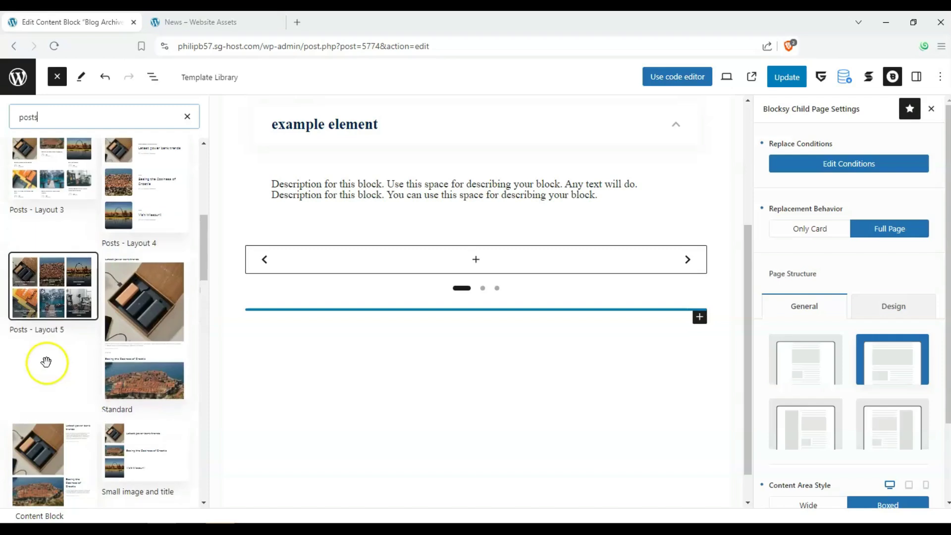
left_click(193, 22)
left_click(89, 26)
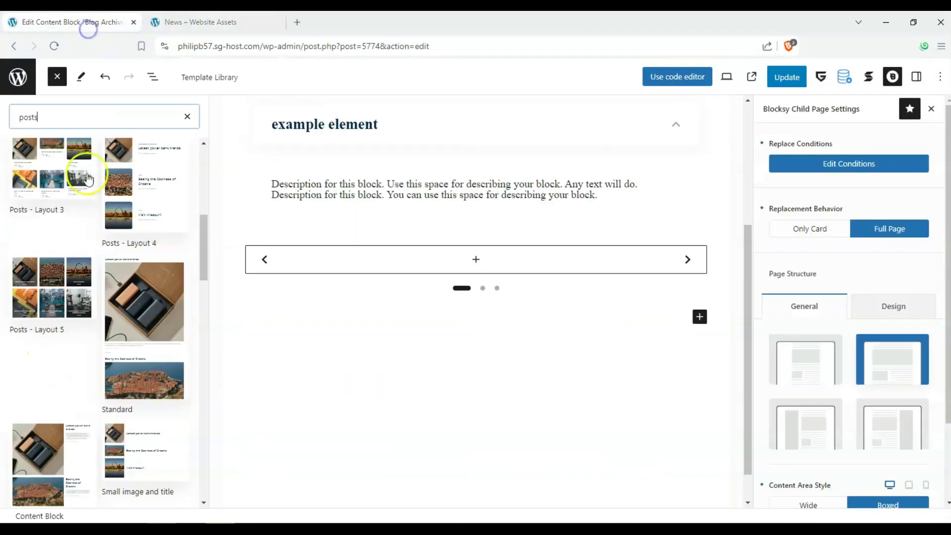
scroll(60, 286, "up", 3)
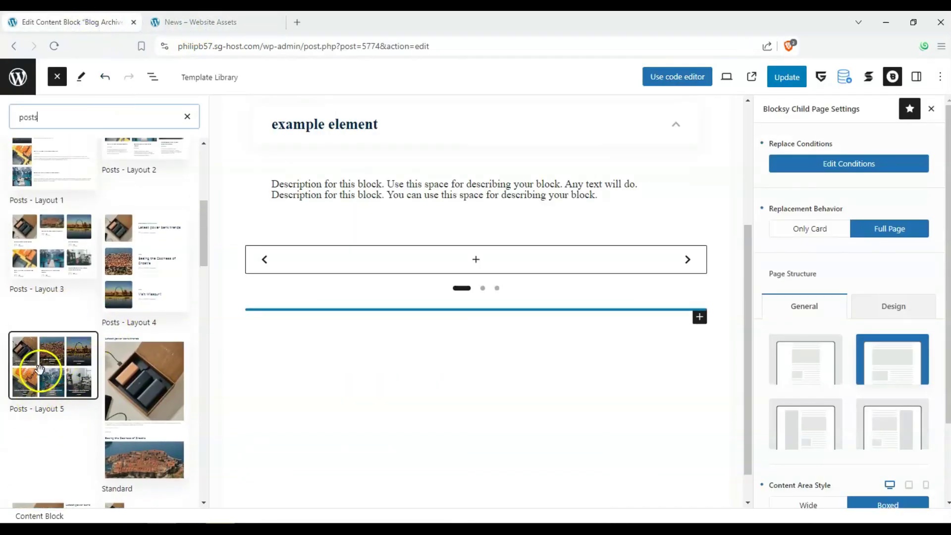
left_click_drag(40, 369, 397, 294)
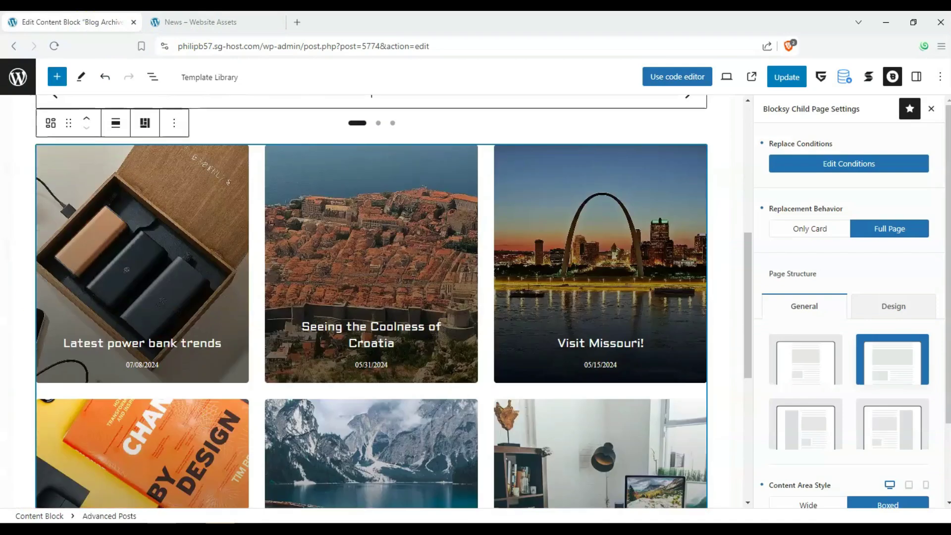
Save the content block and check the image-overlay grid on the live News page.
scroll(6, 286, "down", 4)
scroll(480, 333, "up", 3)
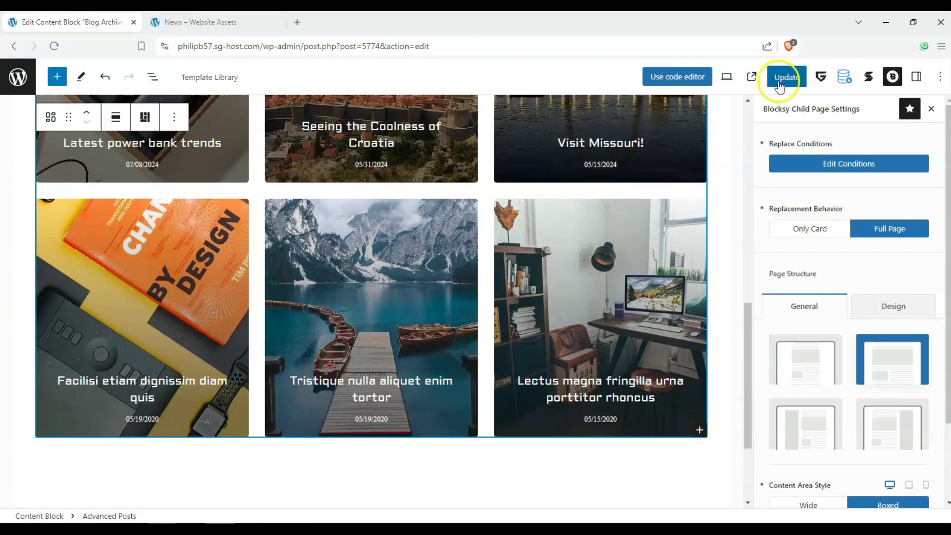
left_click(779, 79)
scroll(207, 186, "up", 2)
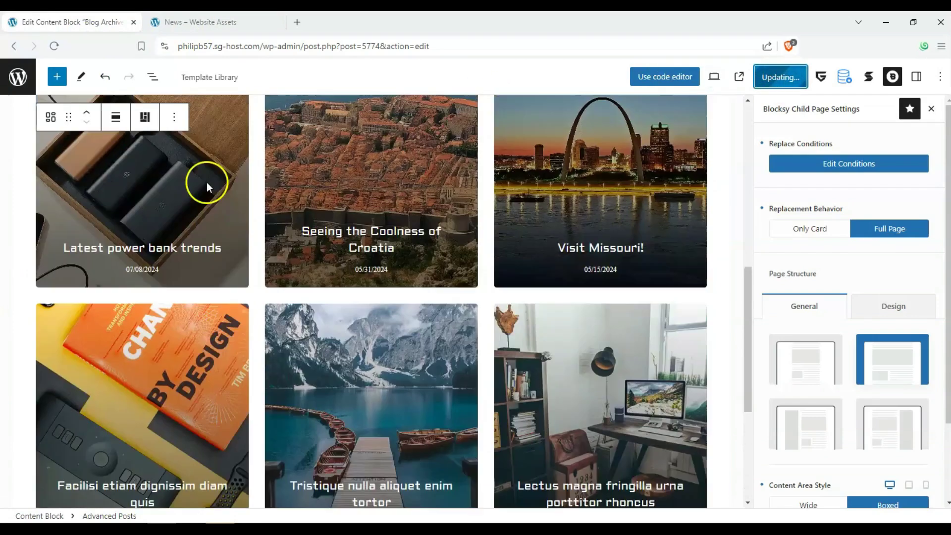
scroll(207, 186, "up", 4)
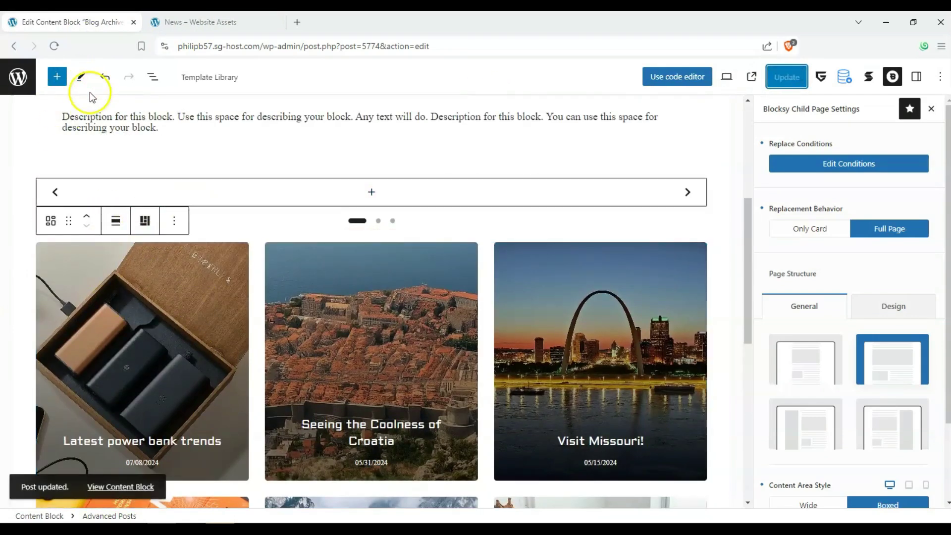
left_click(186, 24)
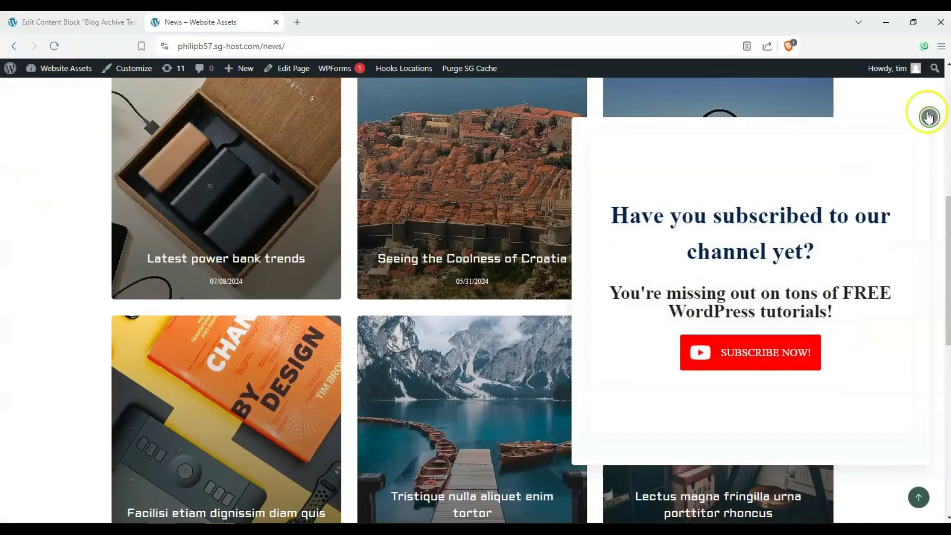
left_click(929, 117)
scroll(862, 182, "up", 7)
scroll(278, 198, "down", 8)
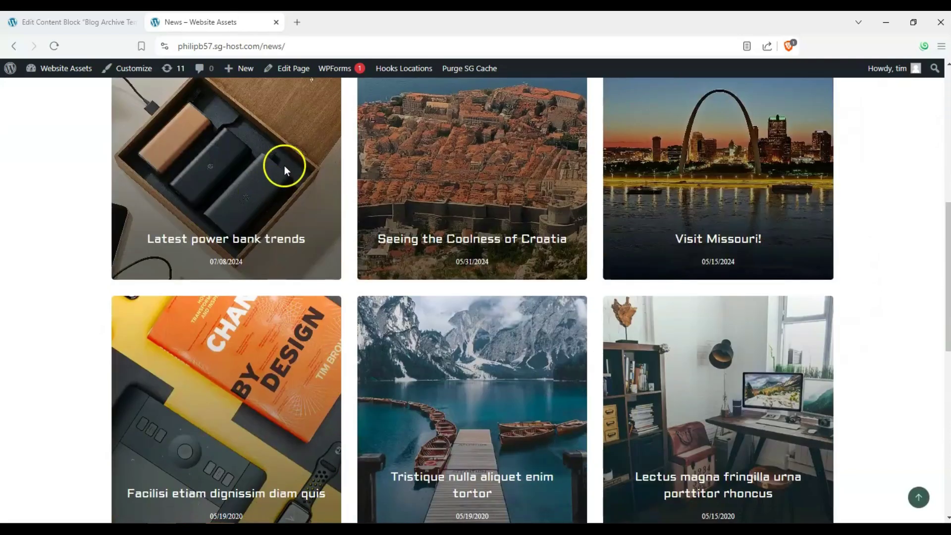
scroll(409, 240, "down", 3)
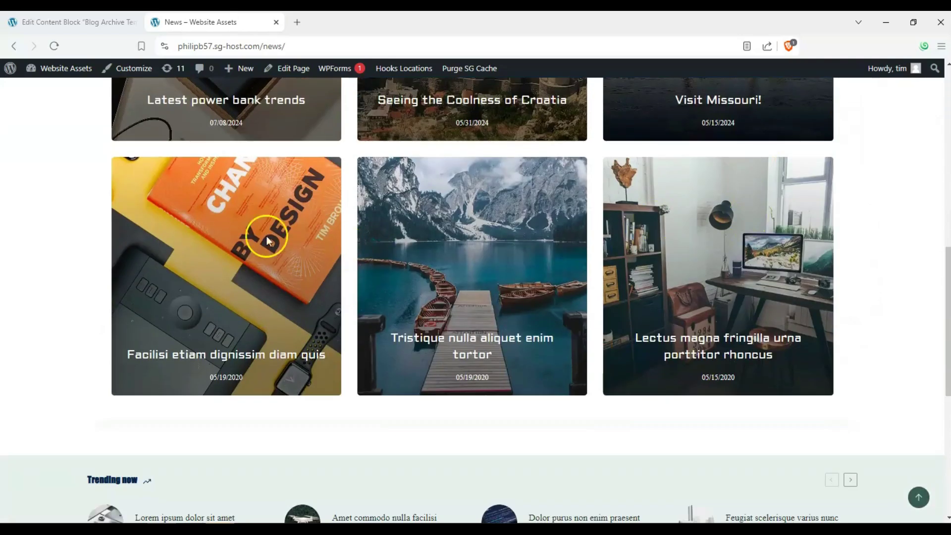
scroll(373, 322, "up", 5)
Select the post template holding all the post cards and show its settings.
left_click(89, 22)
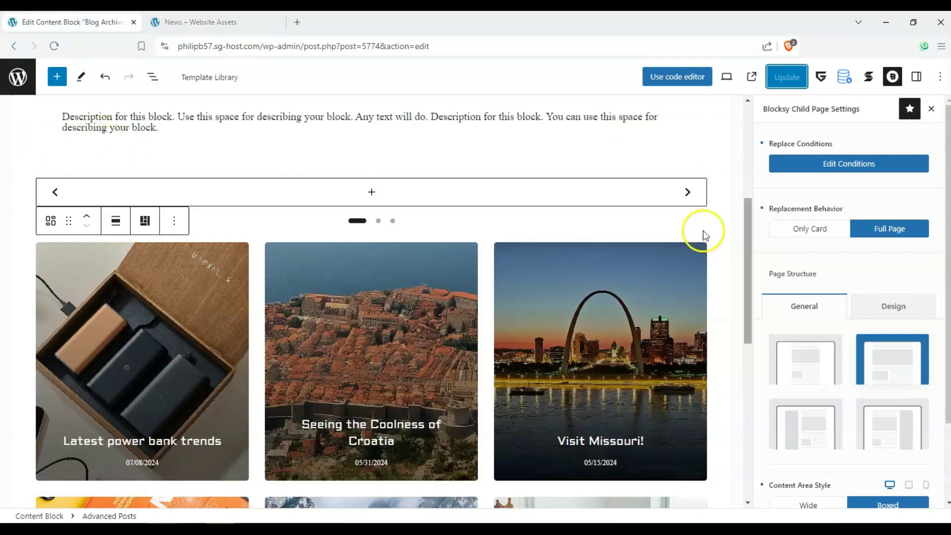
left_click(667, 296)
left_click(659, 291)
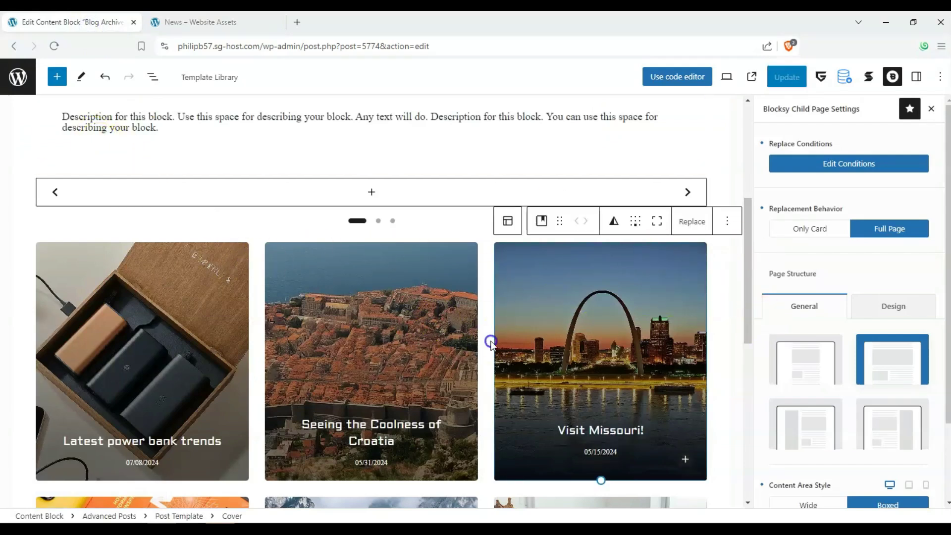
left_click(376, 325)
left_click(388, 304)
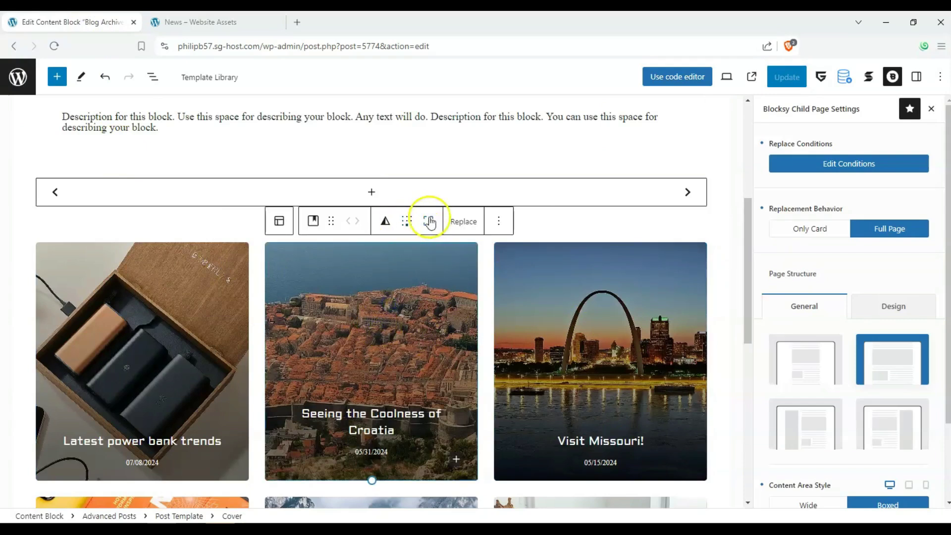
left_click(279, 221)
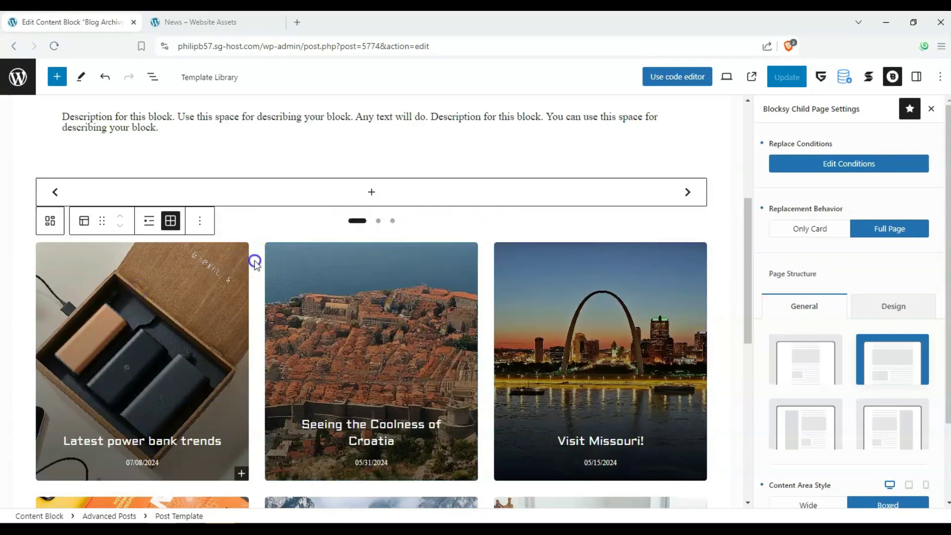
left_click(917, 77)
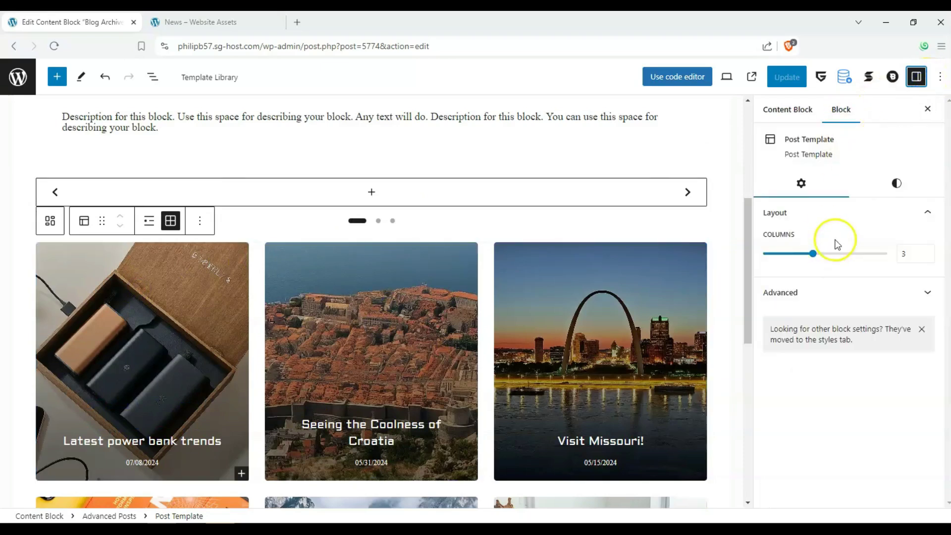
left_click(813, 115)
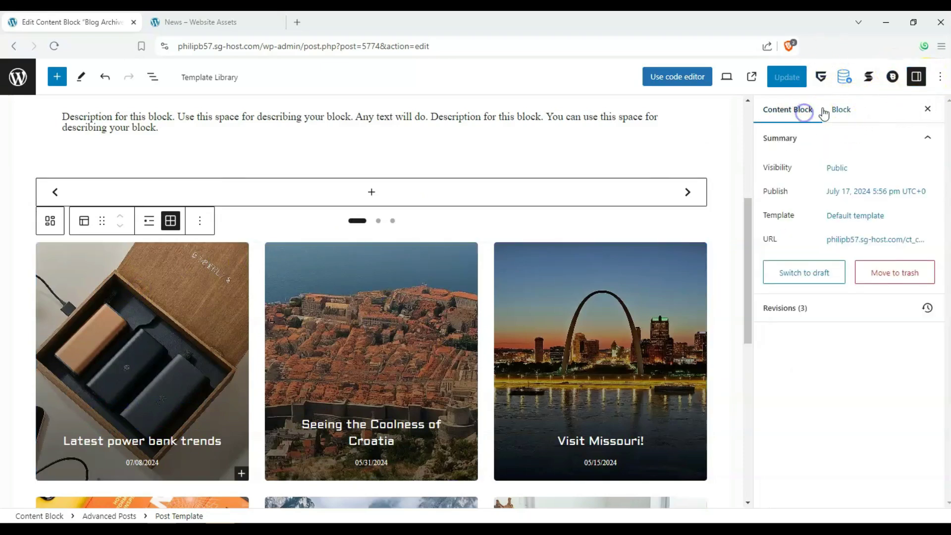
left_click(842, 107)
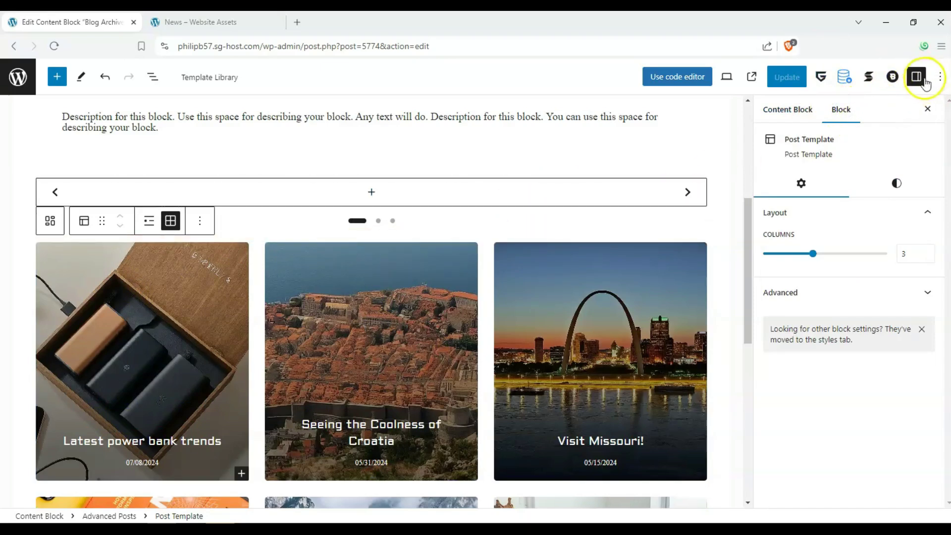
Set the post template to 2 columns with block spacing 0, then save.
scroll(353, 270, "down", 3)
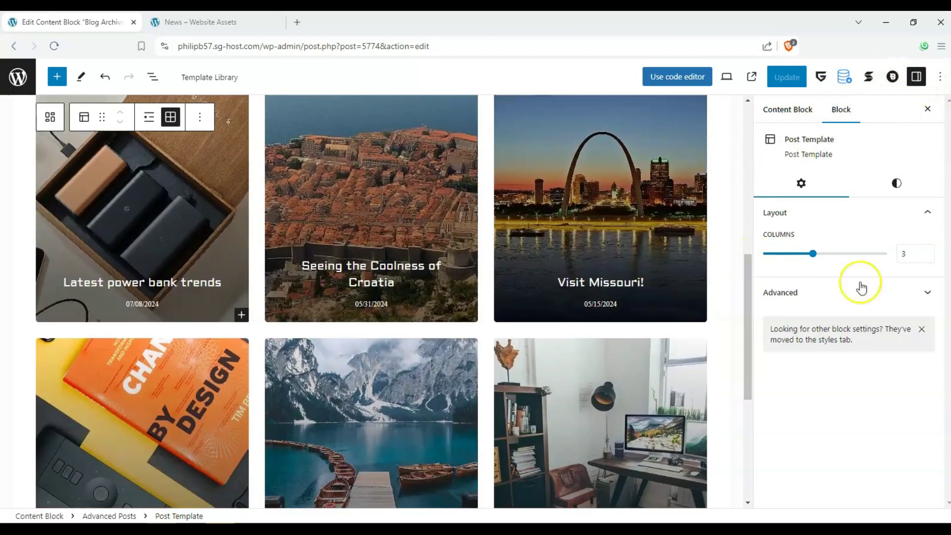
left_click(906, 292)
left_click(927, 292)
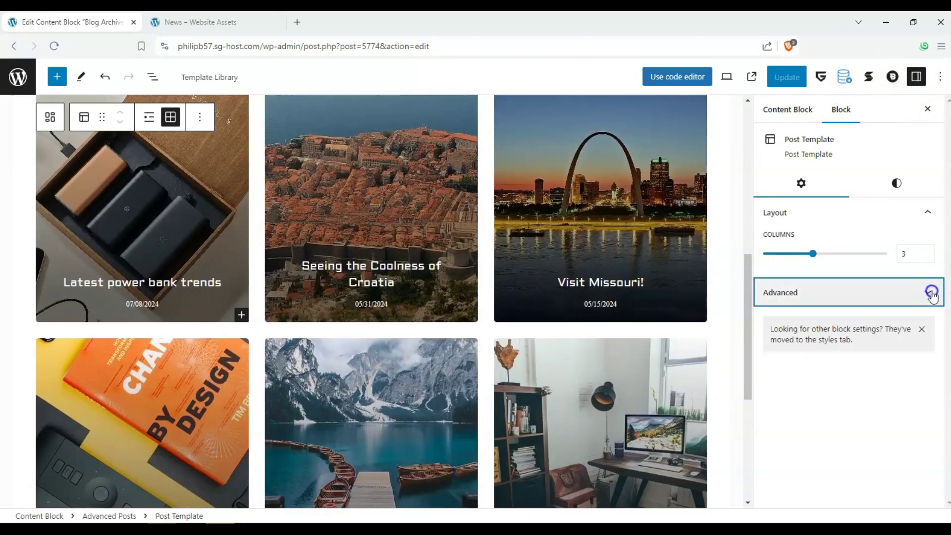
left_click_drag(812, 254, 793, 251)
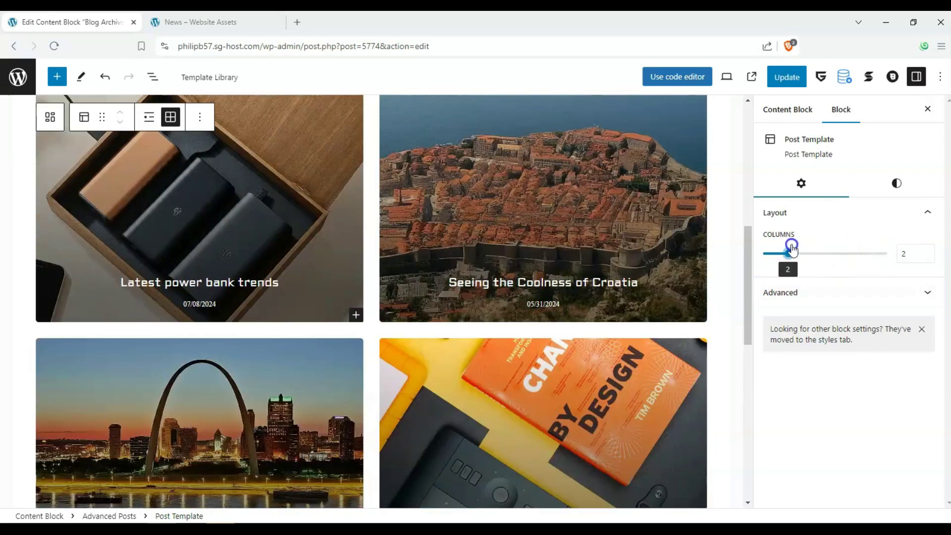
left_click(887, 181)
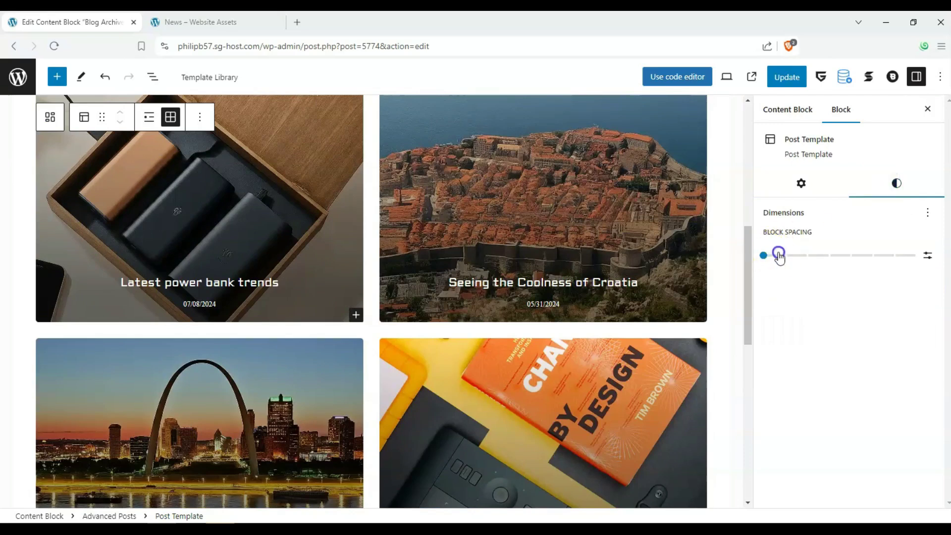
left_click_drag(779, 256, 744, 249)
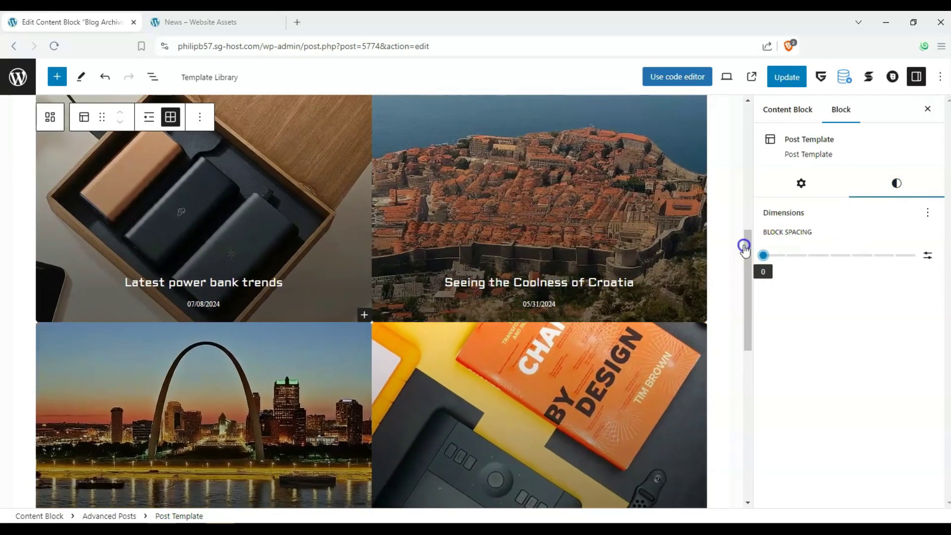
left_click(787, 77)
scroll(269, 230, "up", 4)
Open the live News page and dismiss the subscribe popup.
scroll(268, 229, "up", 3)
left_click(235, 22)
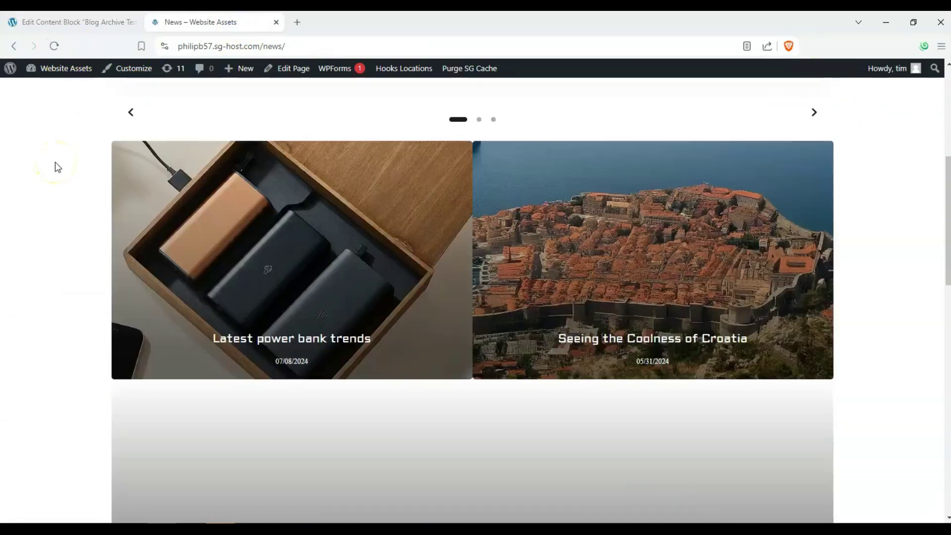
scroll(535, 259, "down", 5)
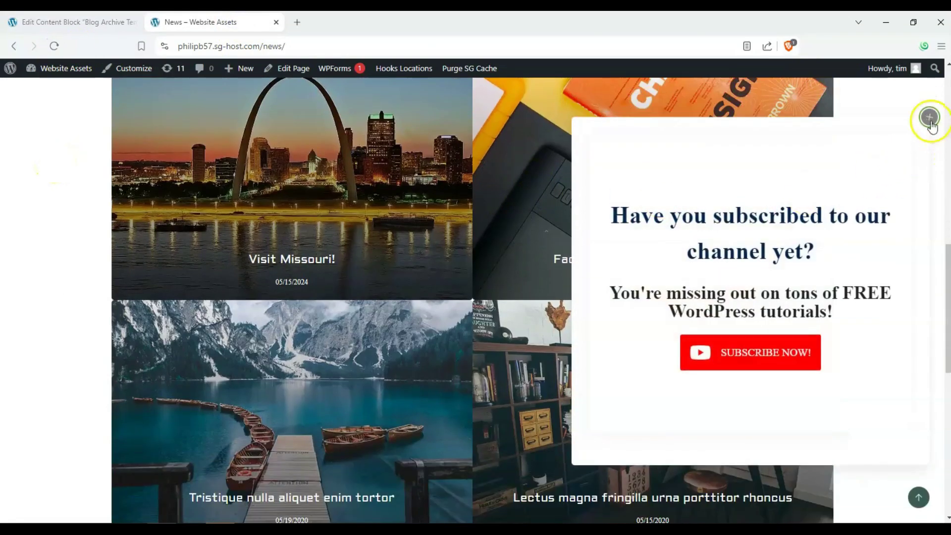
left_click(929, 117)
scroll(802, 198, "down", 4)
scroll(794, 213, "up", 7)
scroll(783, 229, "up", 10)
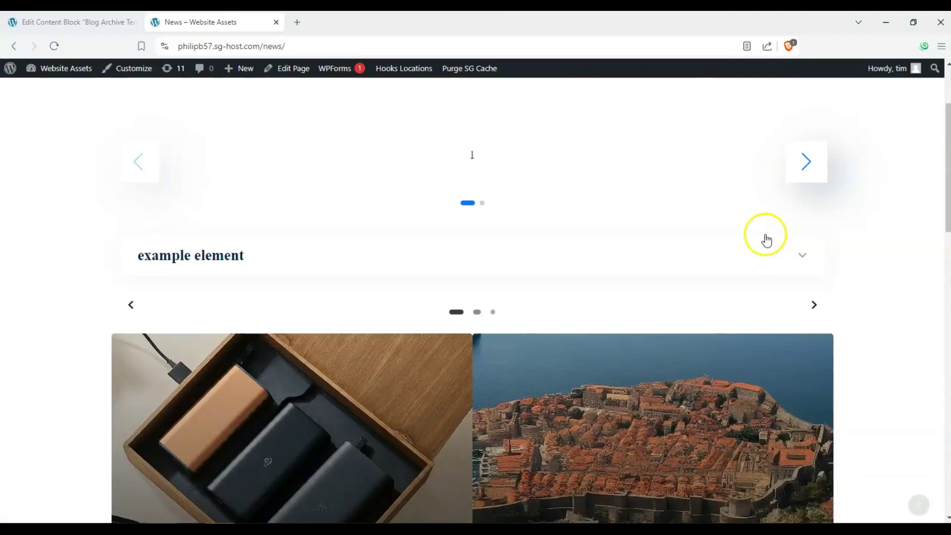
scroll(792, 256, "down", 3)
Test the example element accordion and carousel, then scroll through the two-column posts grid.
left_click(806, 248)
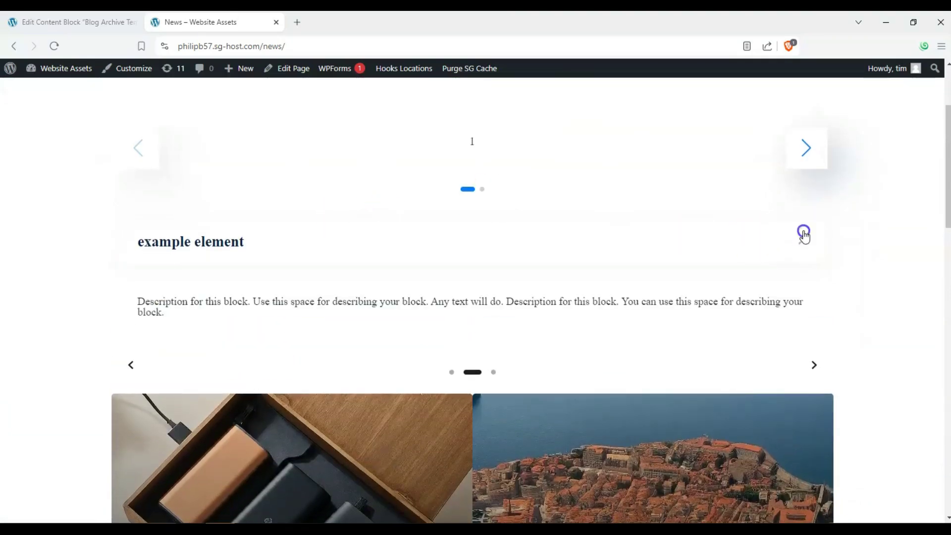
left_click(802, 233)
left_click(800, 139)
scroll(712, 228, "up", 3)
scroll(259, 197, "down", 7)
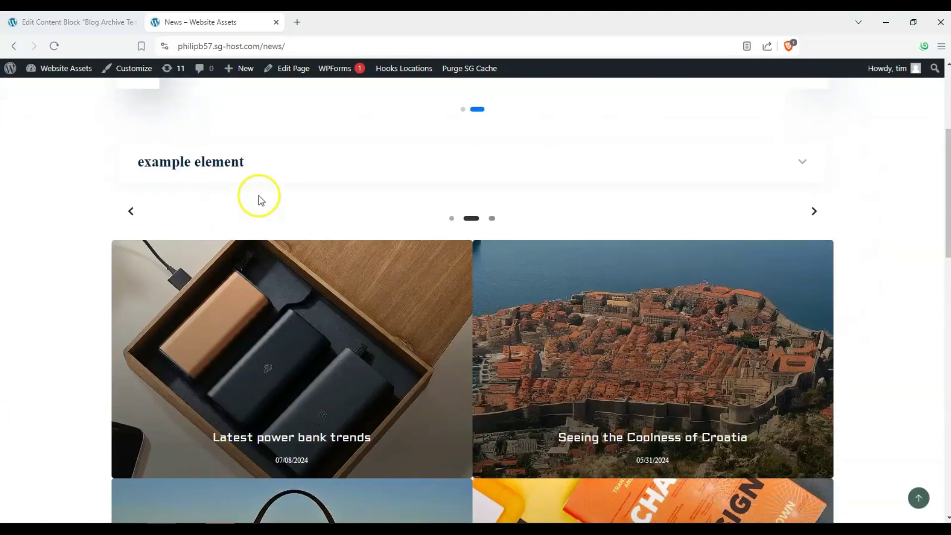
scroll(106, 204, "up", 7)
scroll(63, 241, "up", 1)
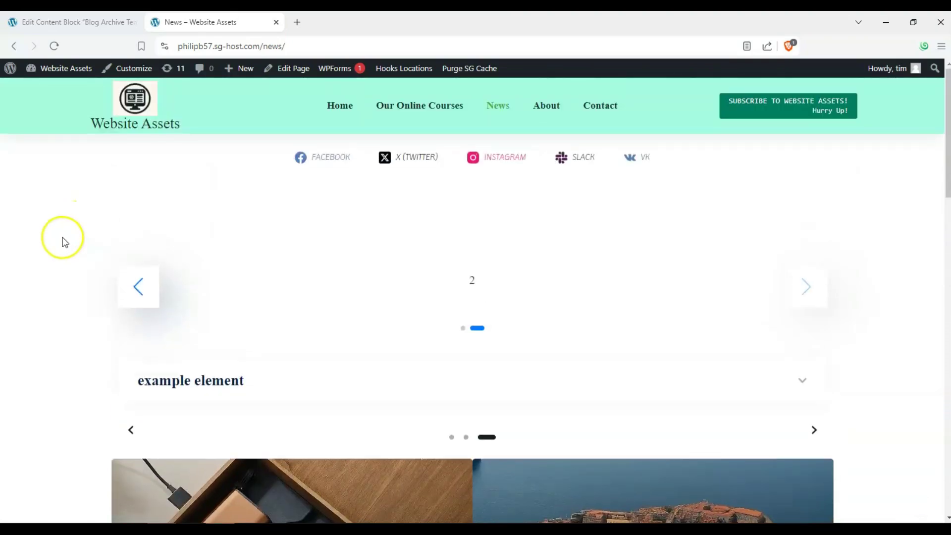
scroll(61, 239, "down", 2)
scroll(57, 244, "up", 1)
scroll(58, 244, "down", 6)
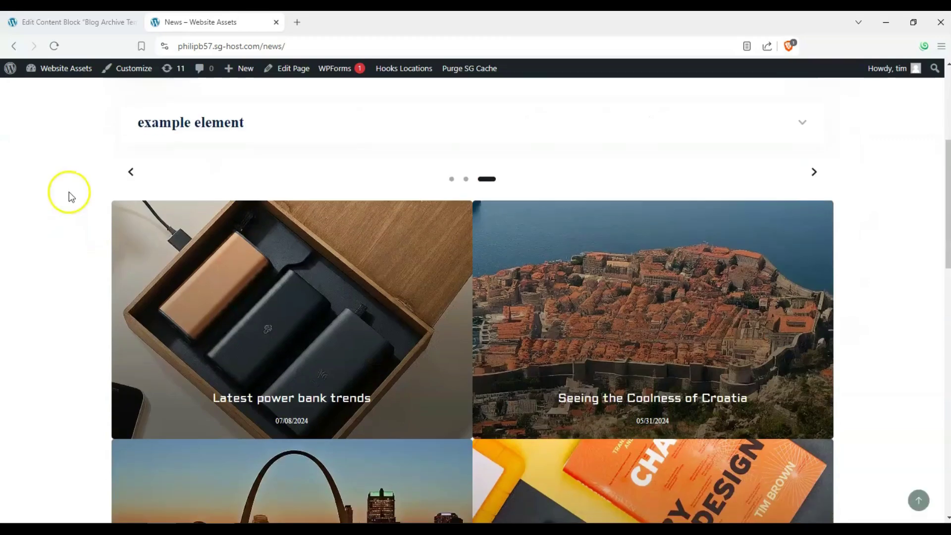
scroll(69, 199, "down", 10)
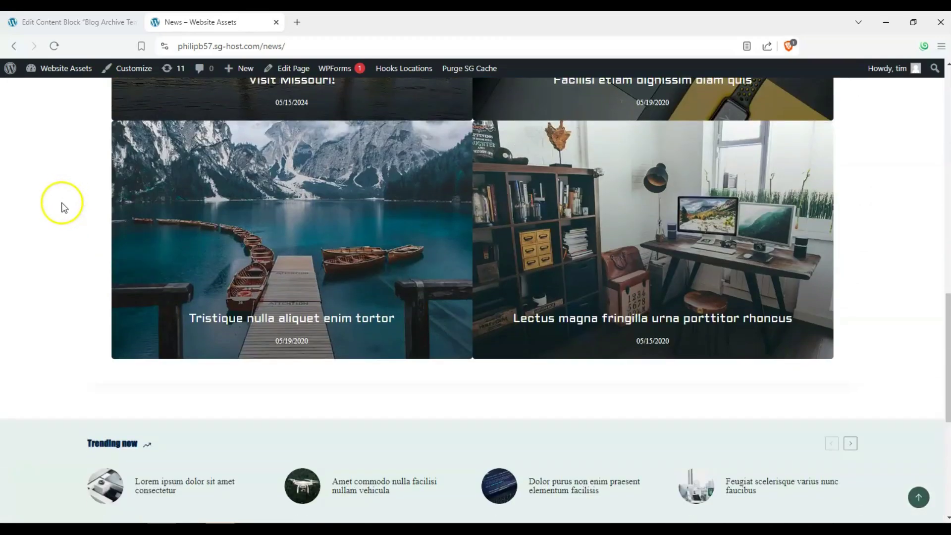
scroll(60, 204, "up", 5)
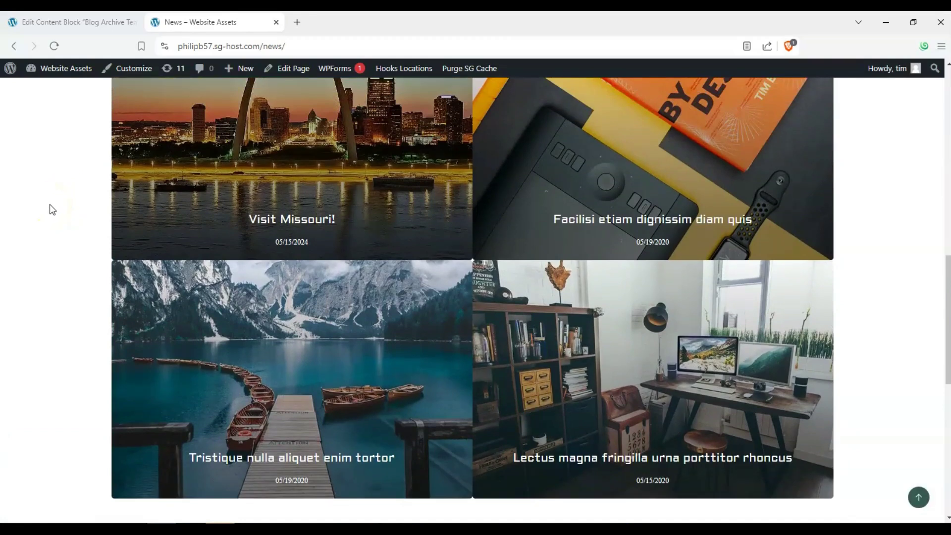
scroll(49, 204, "up", 7)
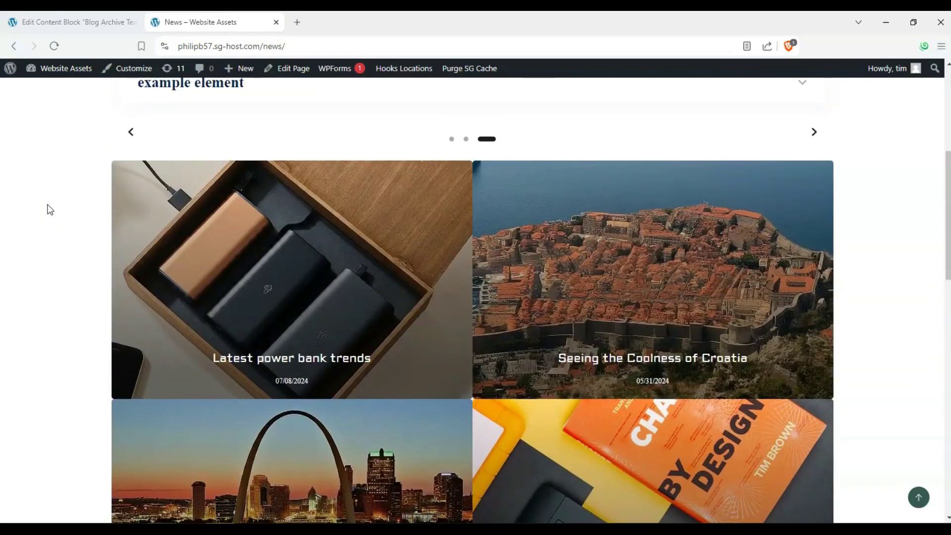